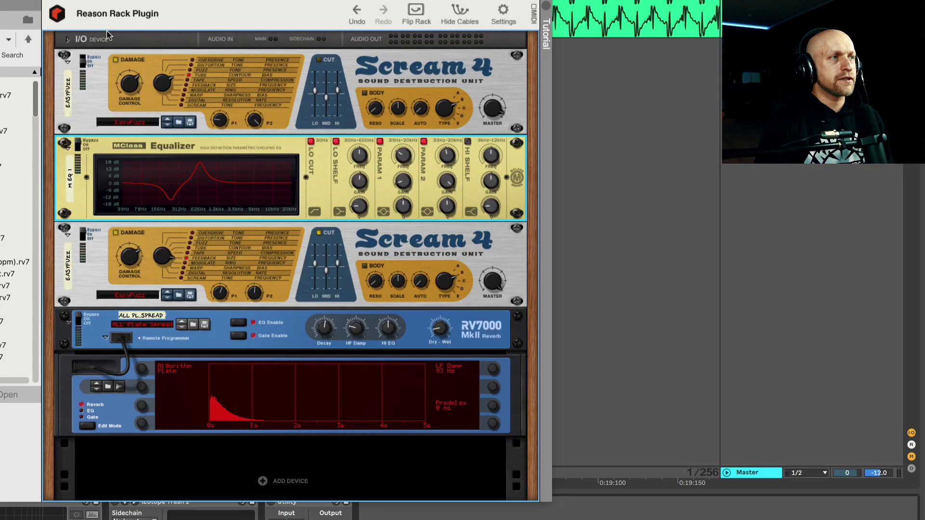
# Start playback and enable the bypassed MClass Equalizer, second Scream 4 and RV7000 reverb in the rack one after another.
pyautogui.press('space')
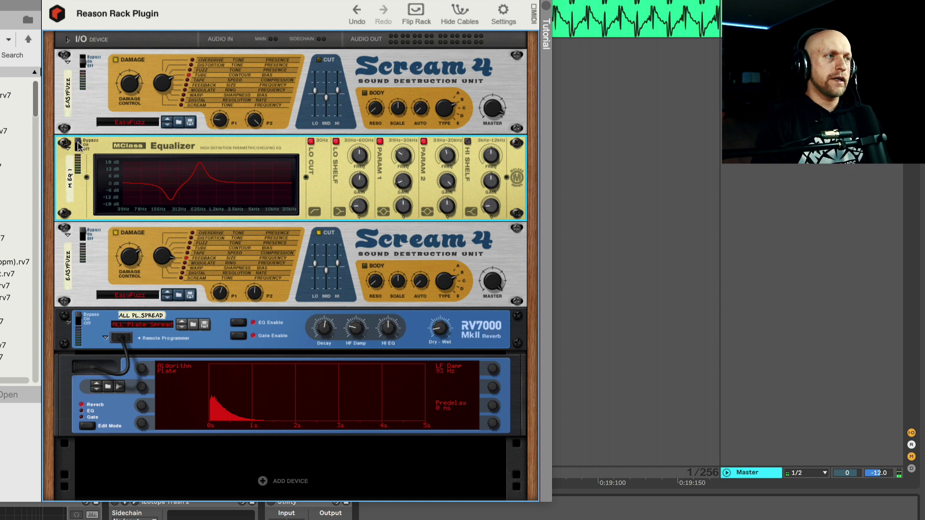
pyautogui.click(78, 144)
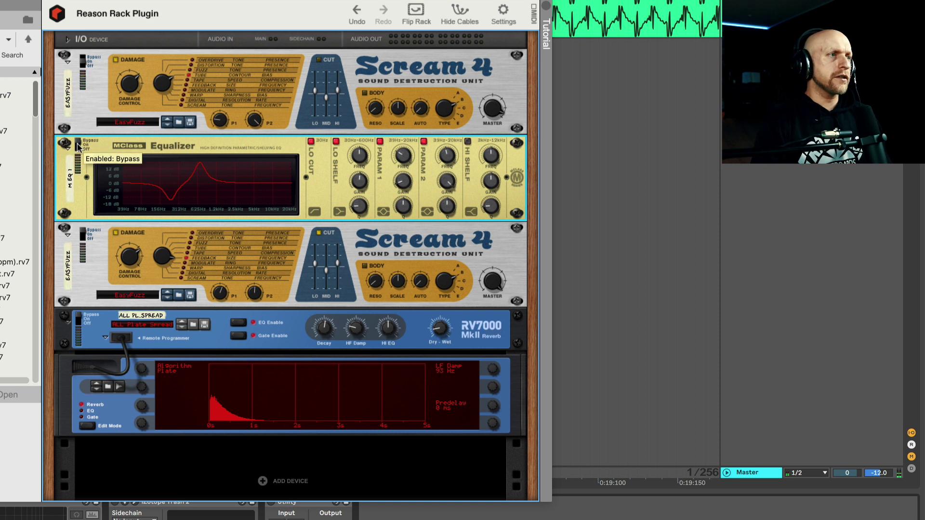
pyautogui.click(83, 237)
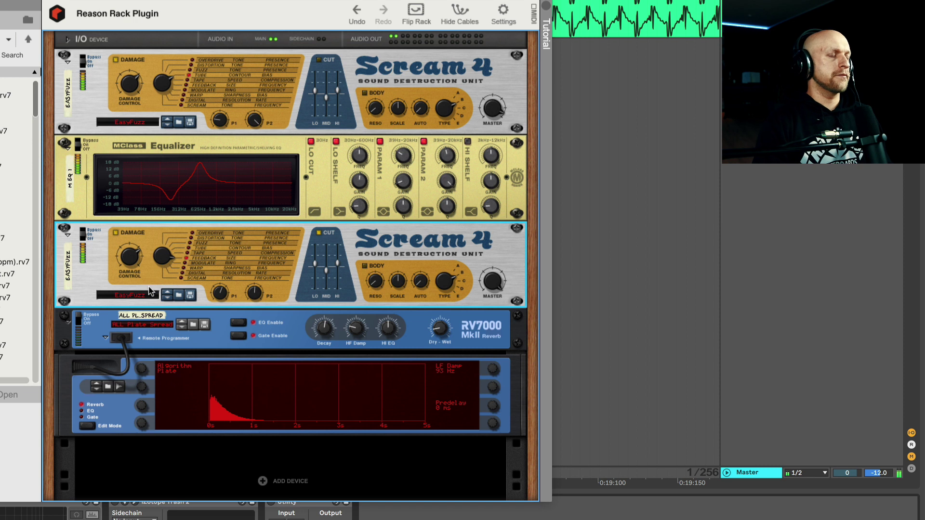
pyautogui.click(82, 325)
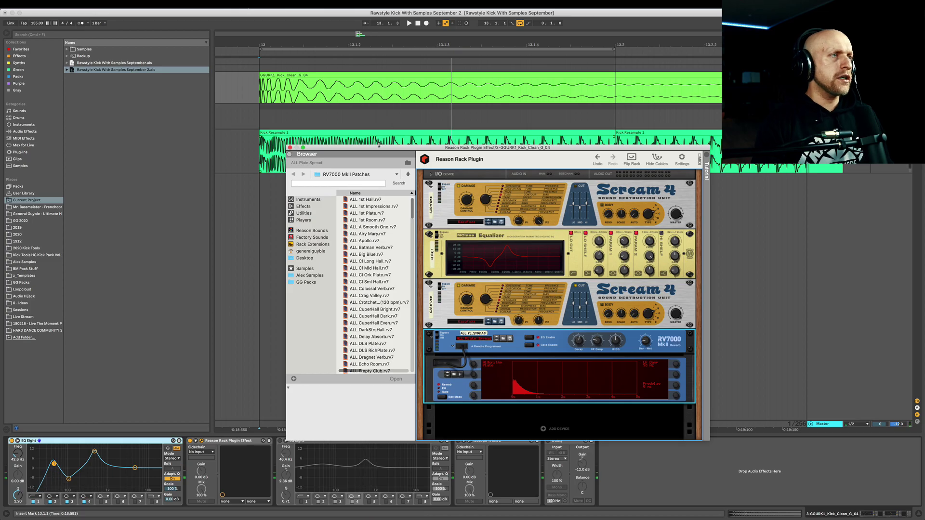
# Close the Reason Rack plugin window and enable the iZotope Trash 2 device in the kick's effect chain during playback.
pyautogui.moveTo(379, 144); pyautogui.dragTo(585, 106)
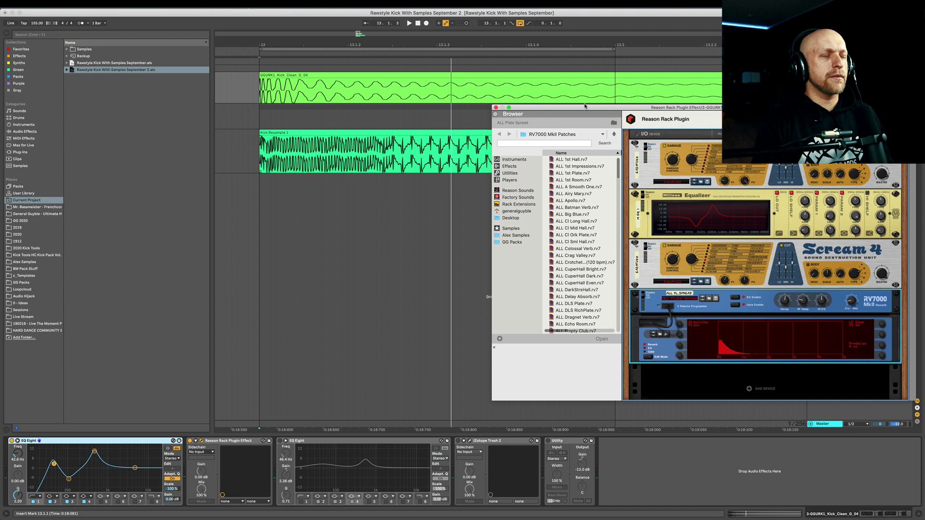
pyautogui.click(495, 108)
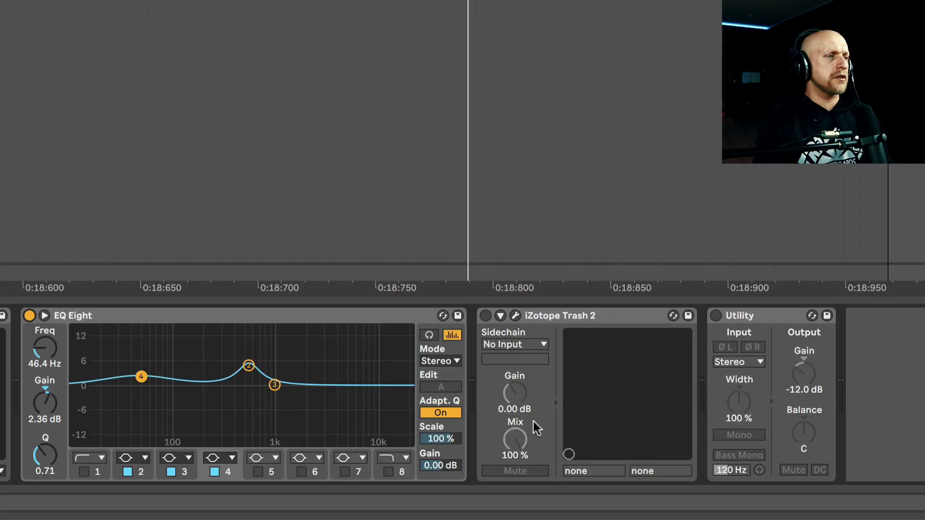
pyautogui.press('space')
pyautogui.click(485, 317)
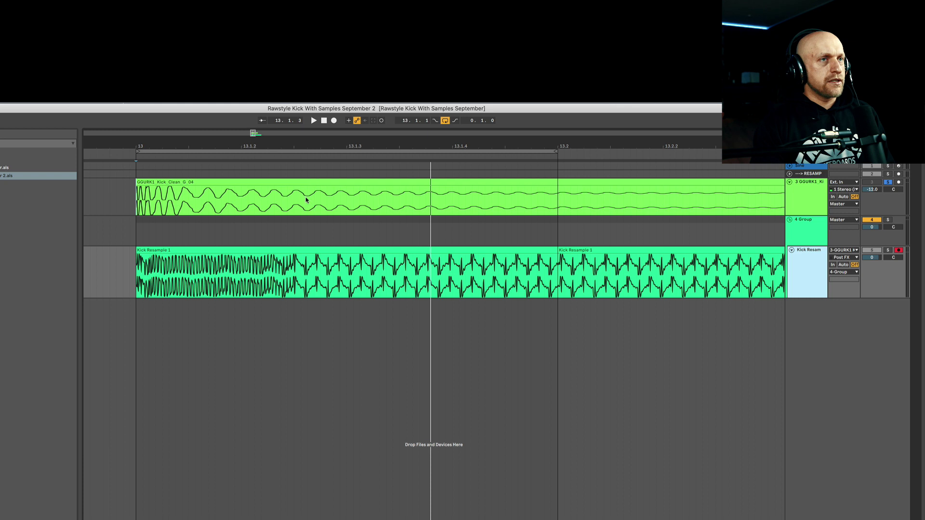
# Play the loop and solo the Kick Resample track.
pyautogui.press('space')
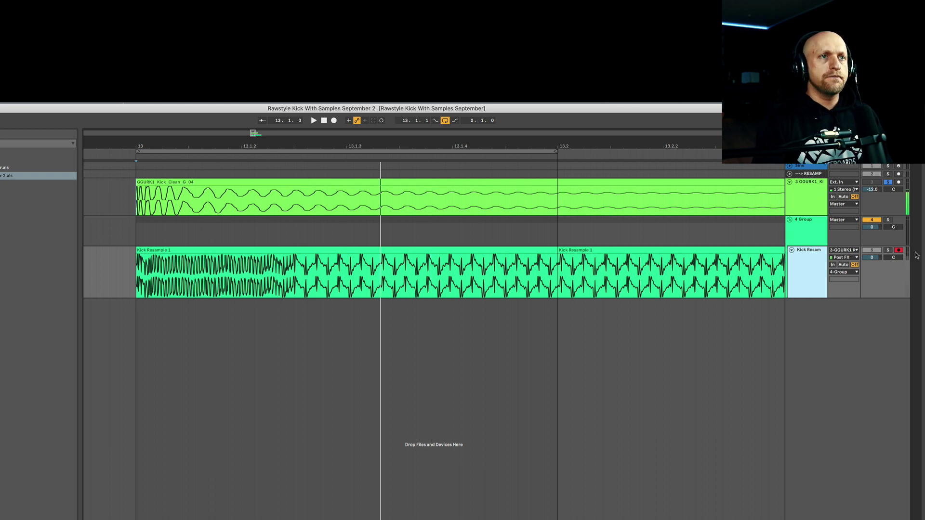
pyautogui.click(888, 250)
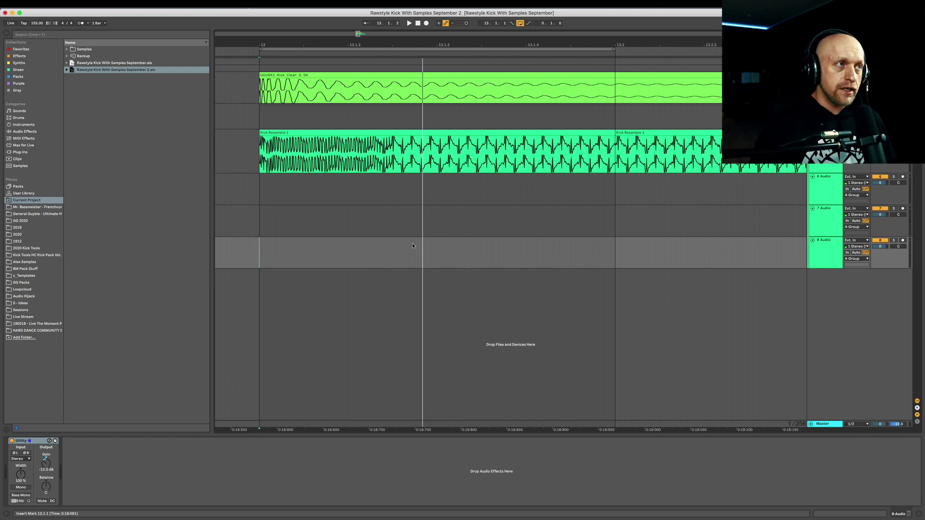
# Split the first Kick Resample 1 clip at the point where the punch ends and the tail begins.
pyautogui.click(398, 144)
pyautogui.press('super+e')
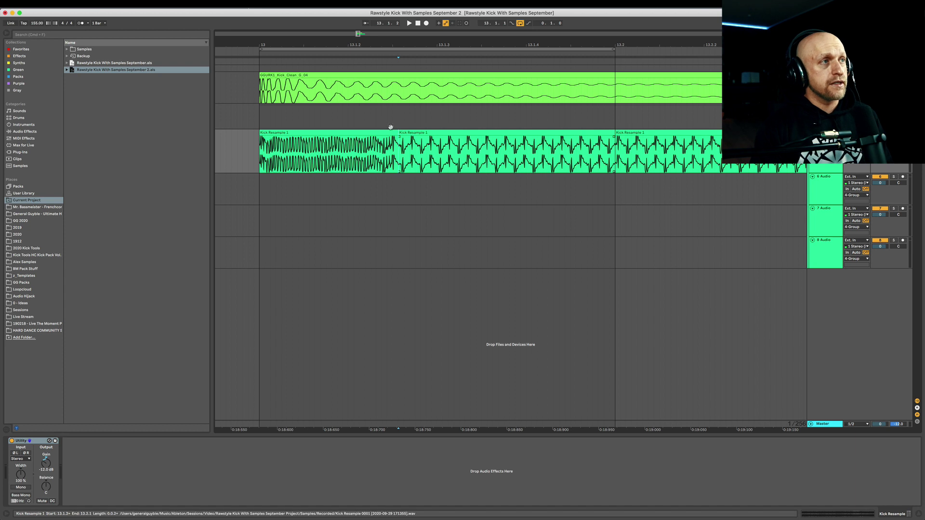
# Audition the tail and the punch separately by deactivating each part of the split clip in turn, and leave both active.
pyautogui.press('0')
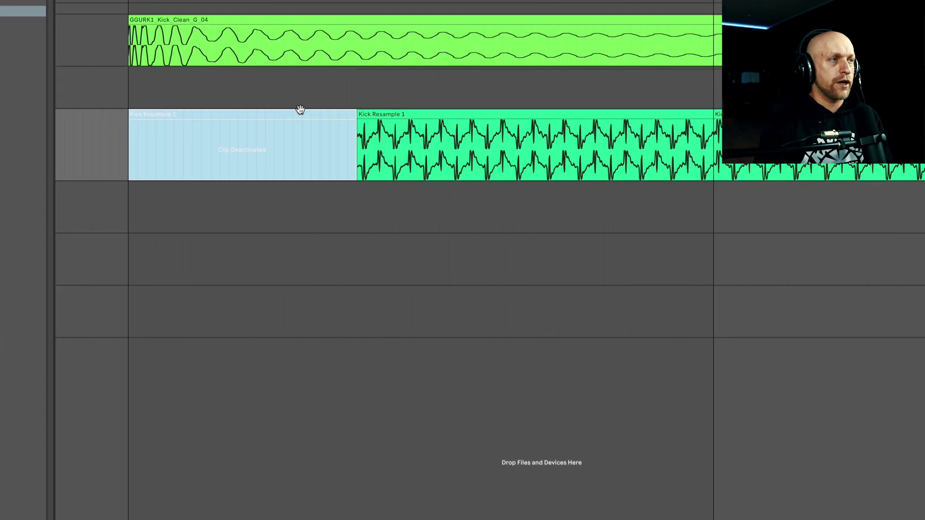
pyautogui.press('space')
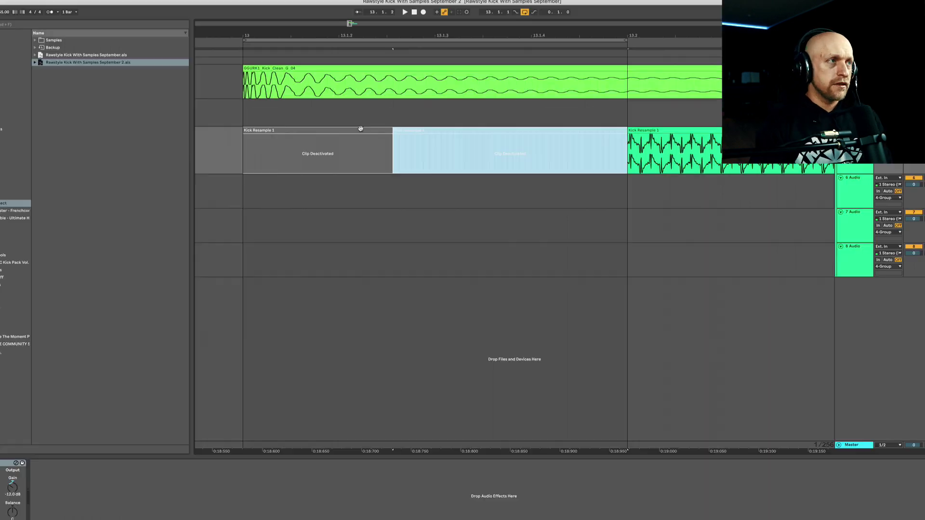
pyautogui.press('0')
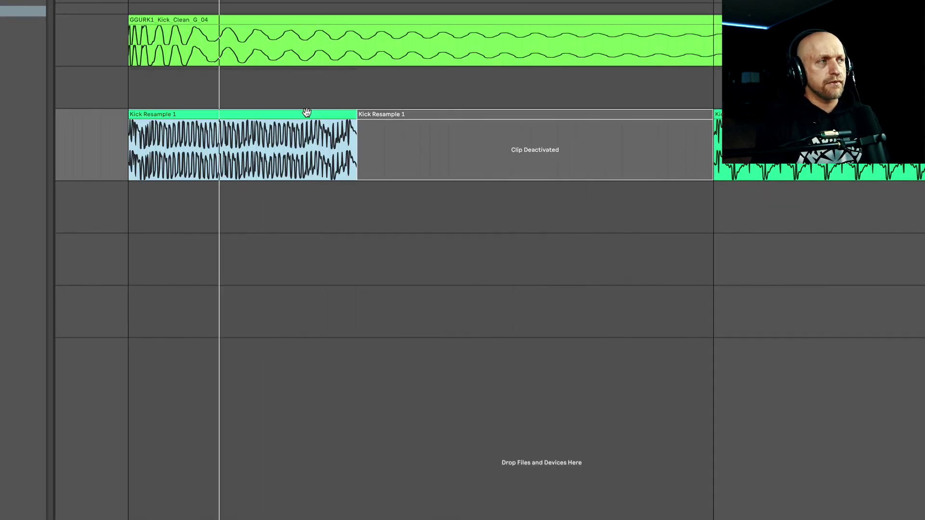
pyautogui.click(455, 112)
pyautogui.press('0')
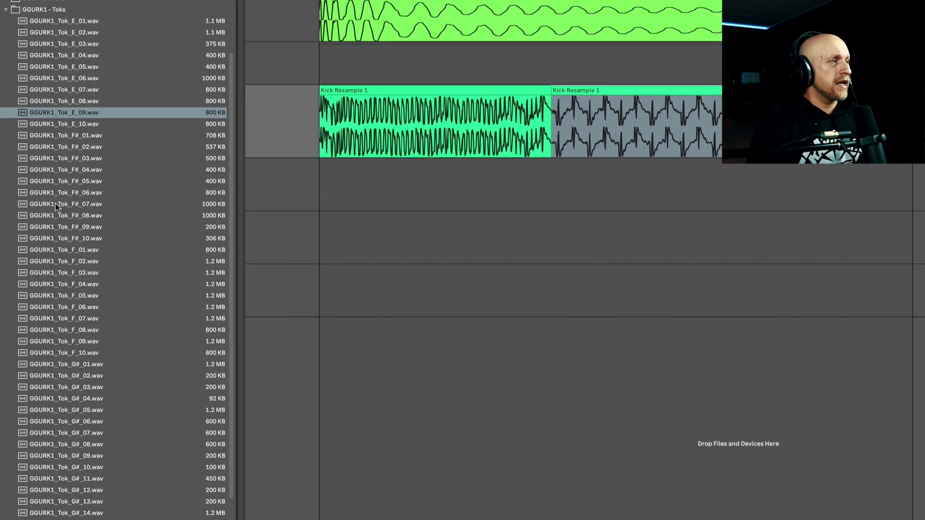
# Browse the GGURK1 - Tails and GGURK1 - Toks sample folders.
pyautogui.click(59, 10)
pyautogui.press('Left')
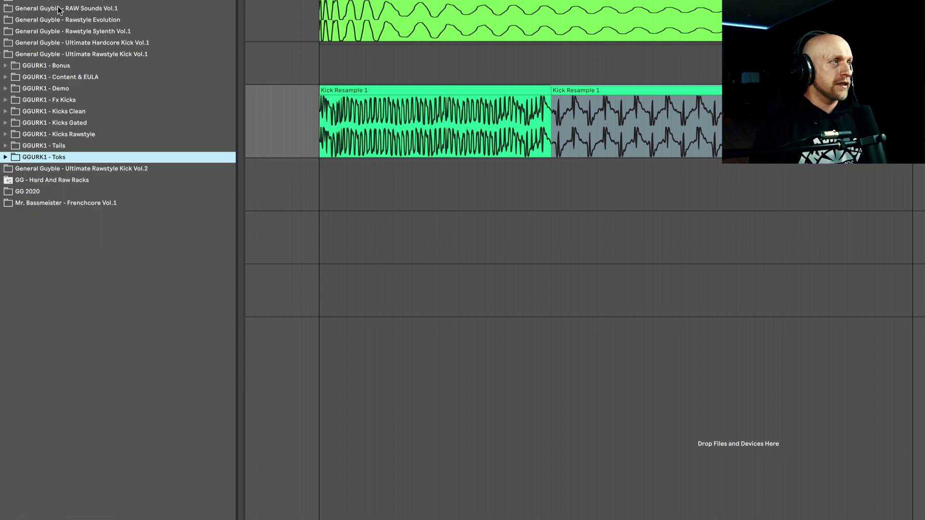
pyautogui.press('Up')
pyautogui.press('Right')
pyautogui.press('Left')
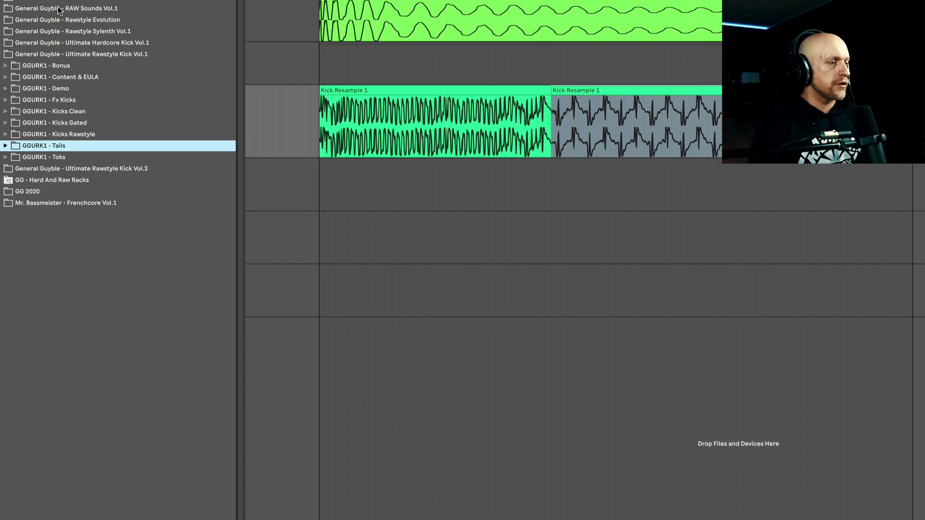
pyautogui.press('Down')
pyautogui.press('Right')
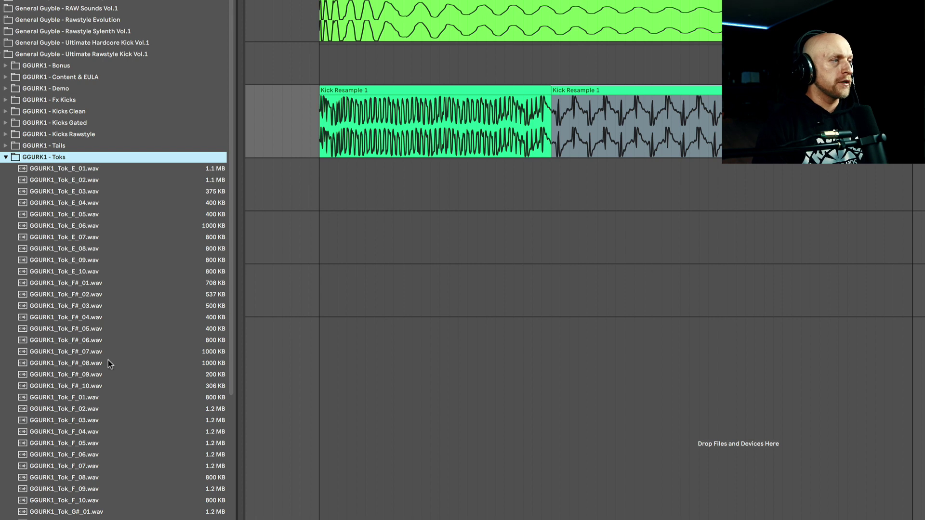
# Try the GGURK1_Tok_G_04 sample at the start of the track below Kick Resample, audition it and delete it.
pyautogui.scroll(-7, 109, 364)
pyautogui.click(78, 482)
pyautogui.press('Up')
pyautogui.press('Up')
pyautogui.press('Down')
pyautogui.moveTo(85, 467); pyautogui.dragTo(324, 188)
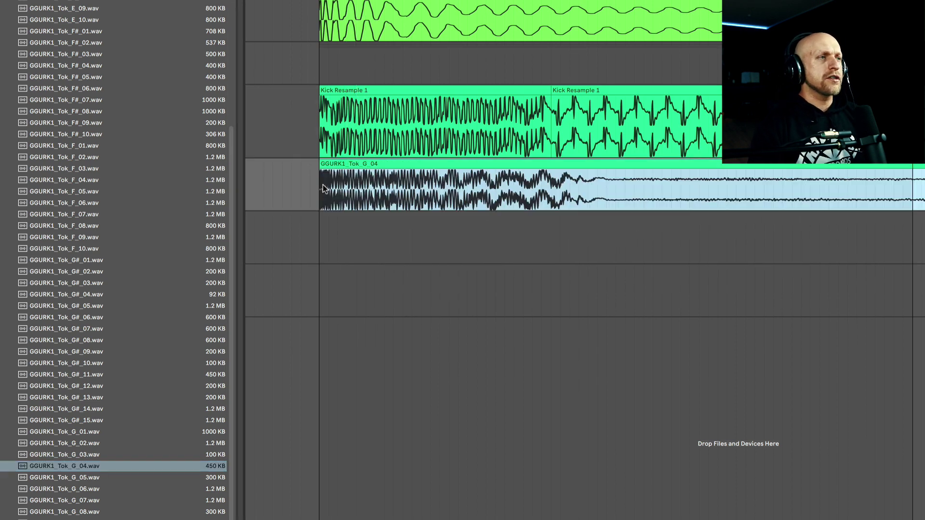
pyautogui.press('space')
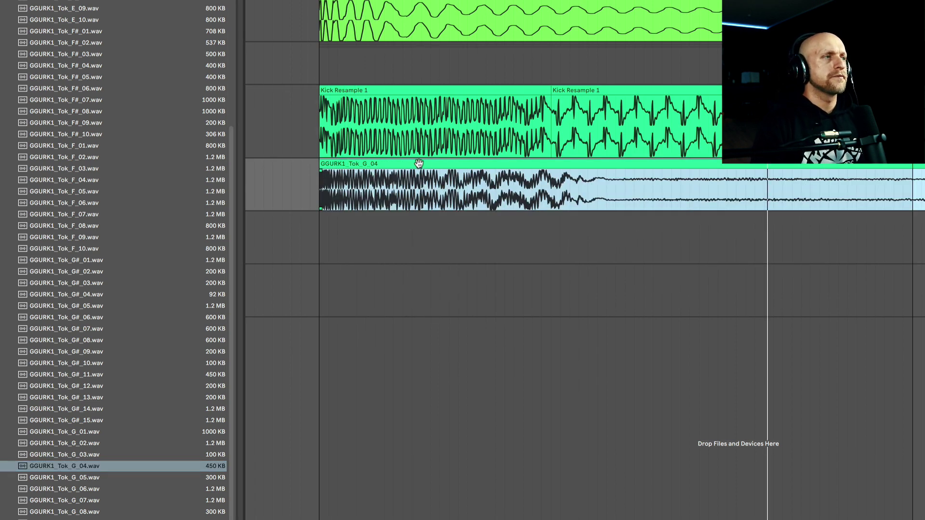
pyautogui.press('Delete')
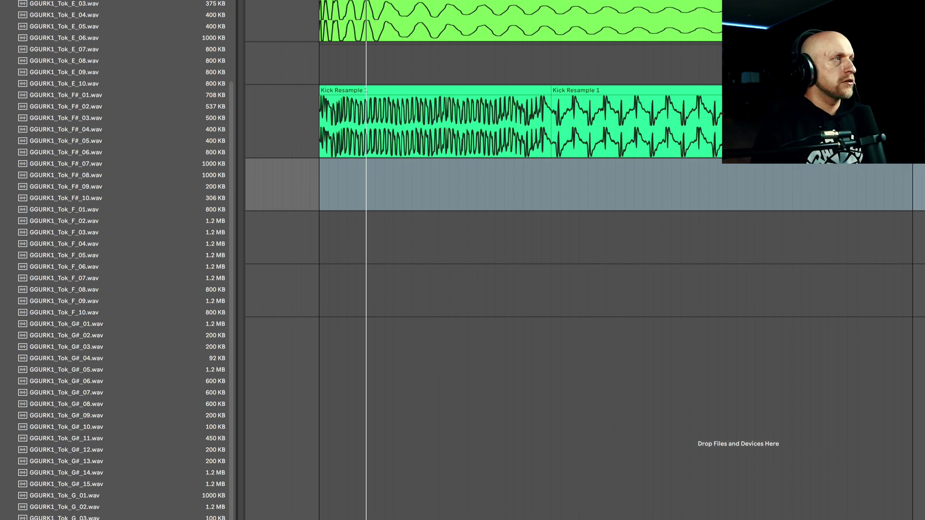
# Place GGURK1_Tok_E_09 at the kick's start on the track below Kick Resample and transpose the clip to 3 st.
pyautogui.click(44, 73)
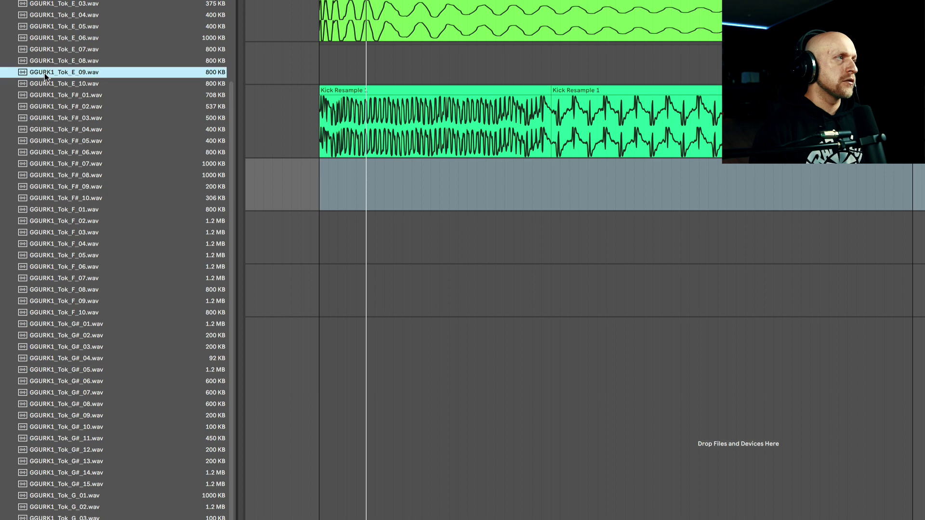
pyautogui.moveTo(44, 73); pyautogui.dragTo(318, 180)
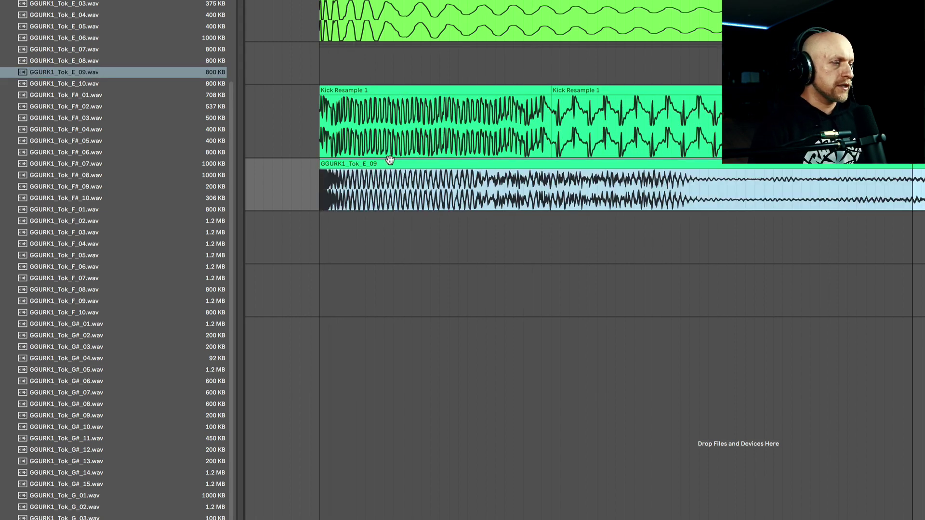
pyautogui.doubleClick(386, 163)
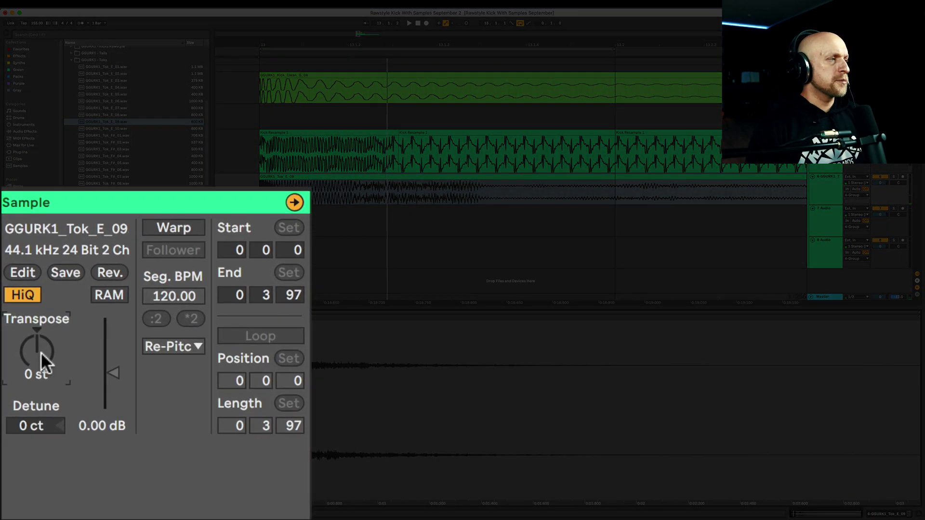
pyautogui.moveTo(30, 358)
pyautogui.mouseDown()
pyautogui.moveTo(42, 362)
pyautogui.moveTo(41, 353)
pyautogui.mouseUp()
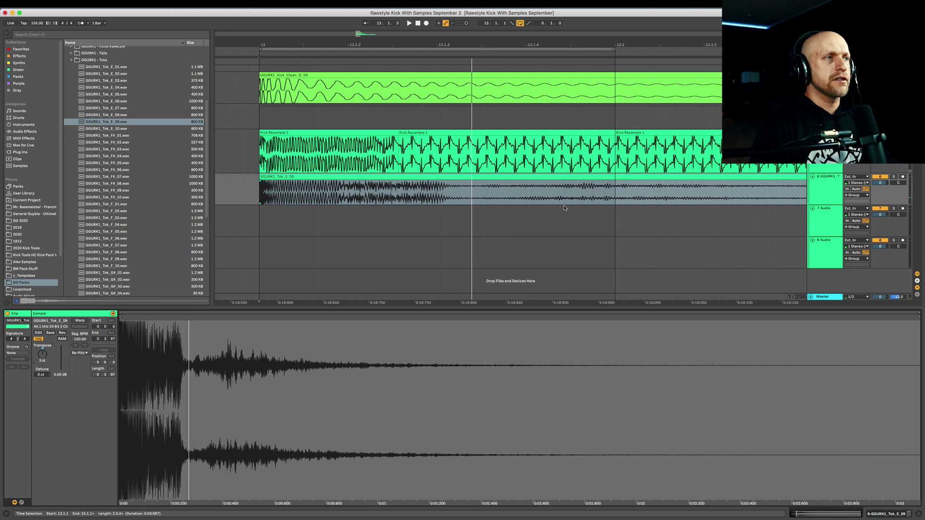
# Split the GGURK1_Tok_E_09 clip after its loud section and fade the first part out up to the start of the remainder.
pyautogui.click(456, 195)
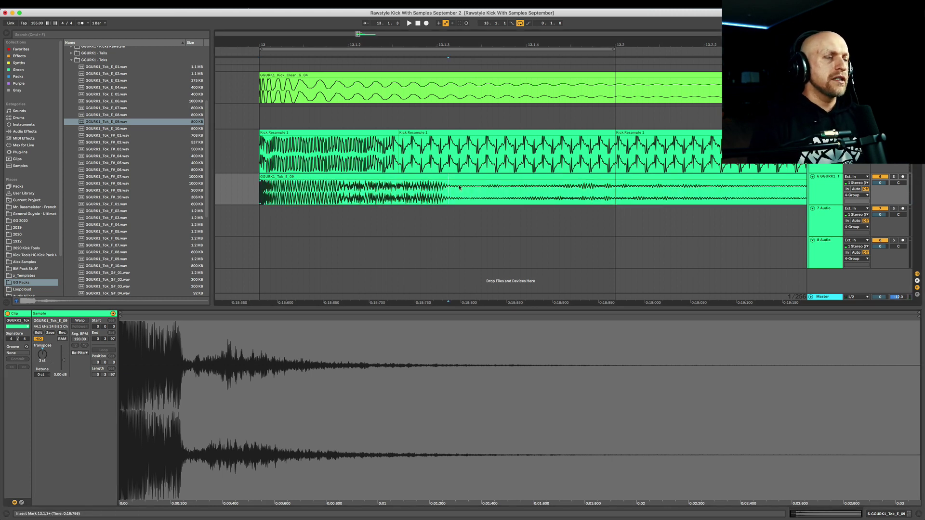
pyautogui.press('super+e')
pyautogui.moveTo(448, 188); pyautogui.dragTo(419, 182)
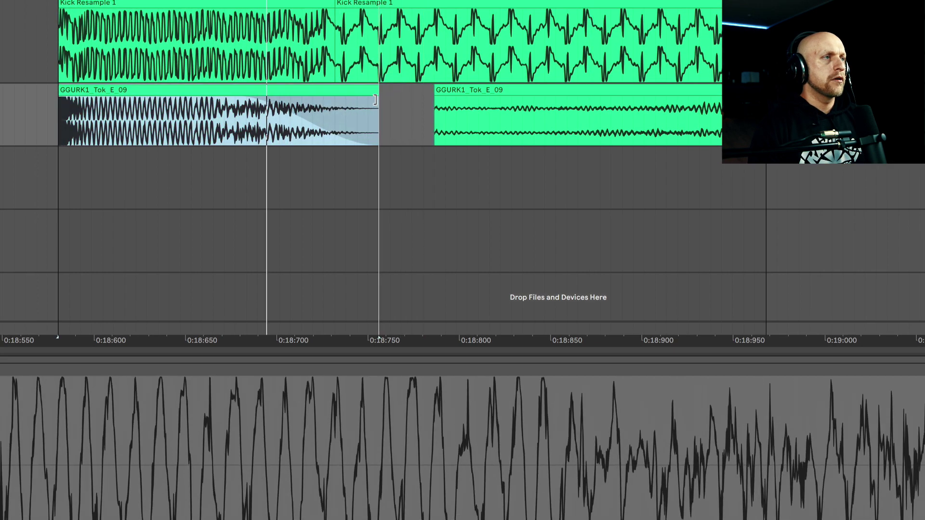
pyautogui.moveTo(375, 99); pyautogui.dragTo(433, 98)
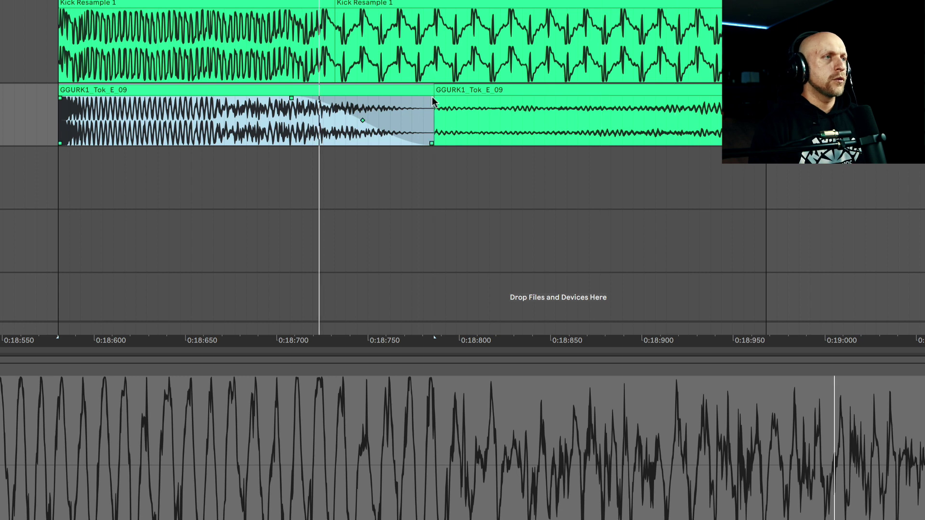
pyautogui.click(438, 103)
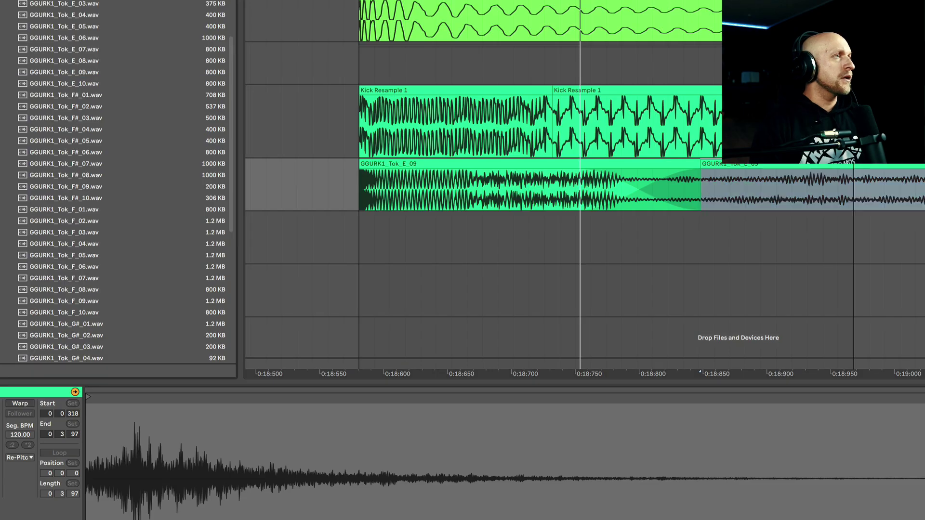
# Audition the key-of-G tail samples in the GGURK1 - Tails folder.
pyautogui.press('Left')
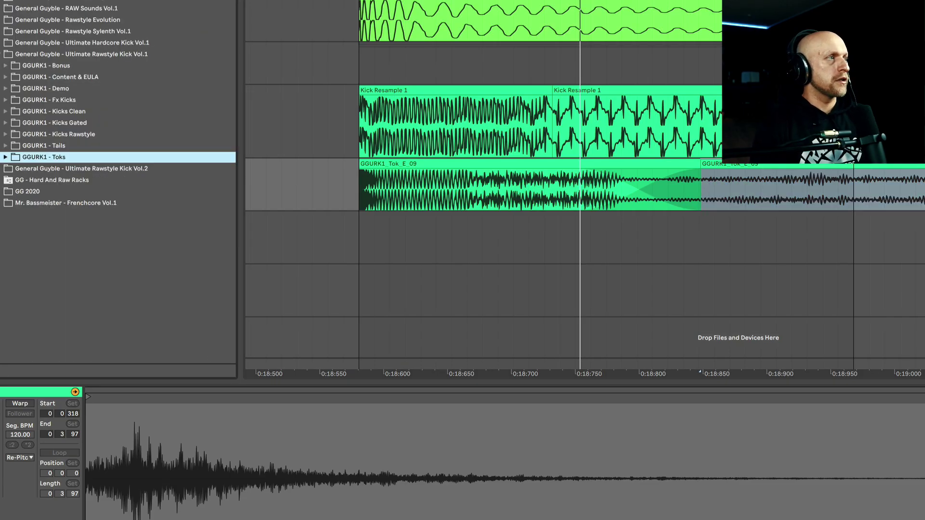
pyautogui.press('Up')
pyautogui.press('Right')
pyautogui.scroll(-20, 80, 305)
pyautogui.click(93, 269)
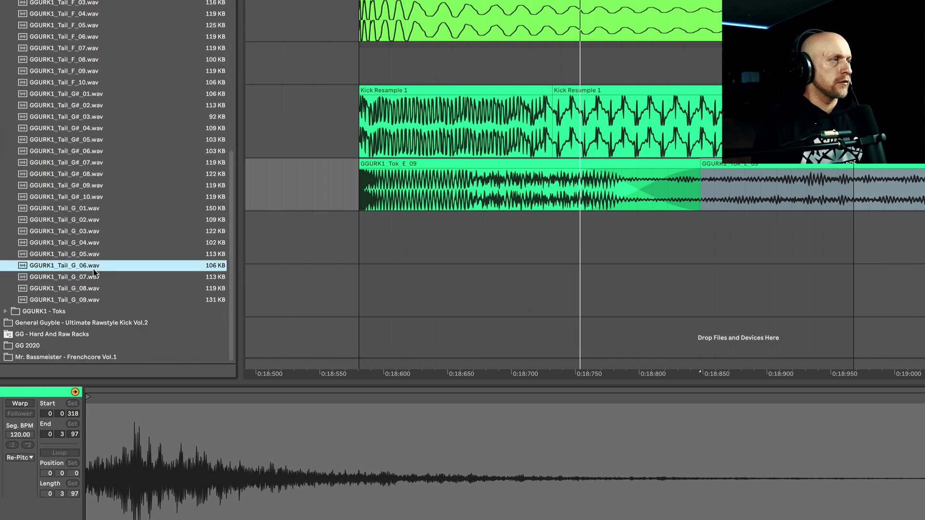
pyautogui.press('Up')
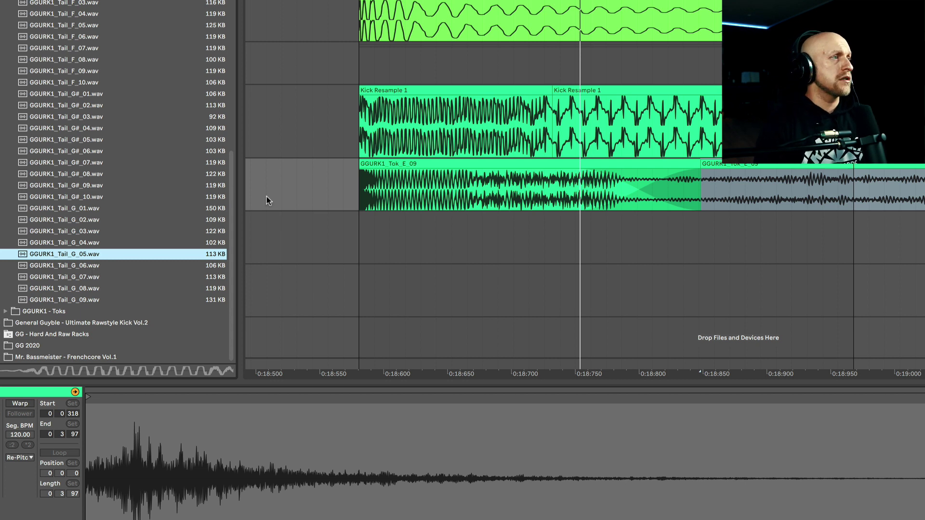
pyautogui.press('Up')
pyautogui.press('Up')
pyautogui.press('Down')
pyautogui.press('Up')
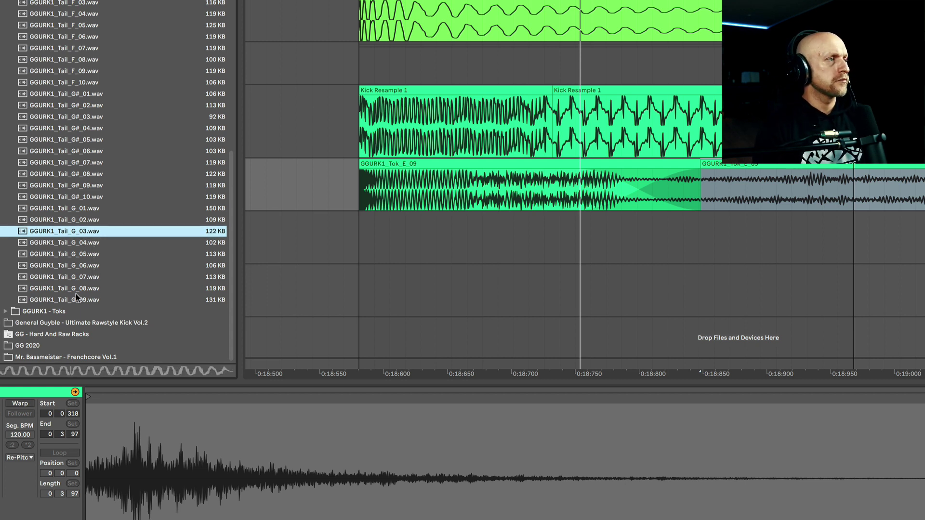
pyautogui.press('Up')
pyautogui.press('Up')
pyautogui.press('Down')
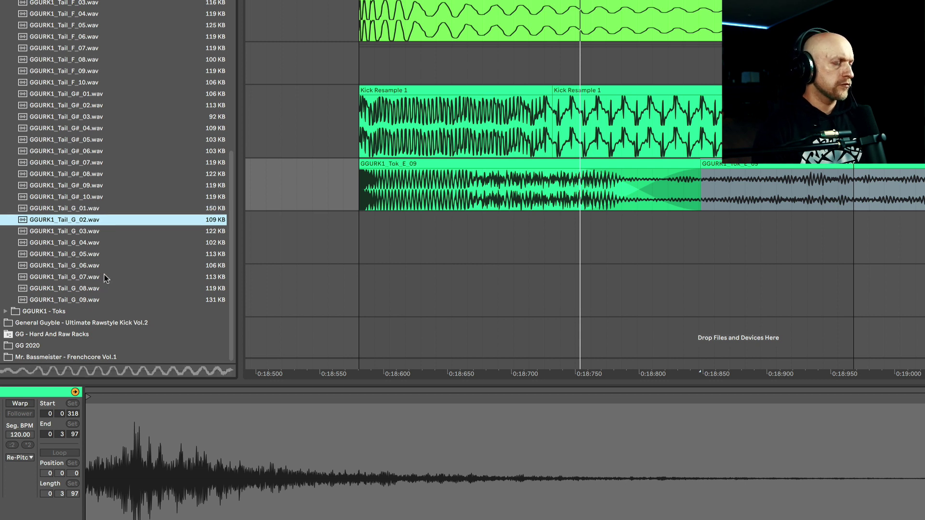
# Place GGURK1_Tail_G_03 on the track below the tok clip, slightly past the kick's start, and nudge it to the right.
pyautogui.click(90, 232)
pyautogui.moveTo(69, 230); pyautogui.dragTo(380, 256)
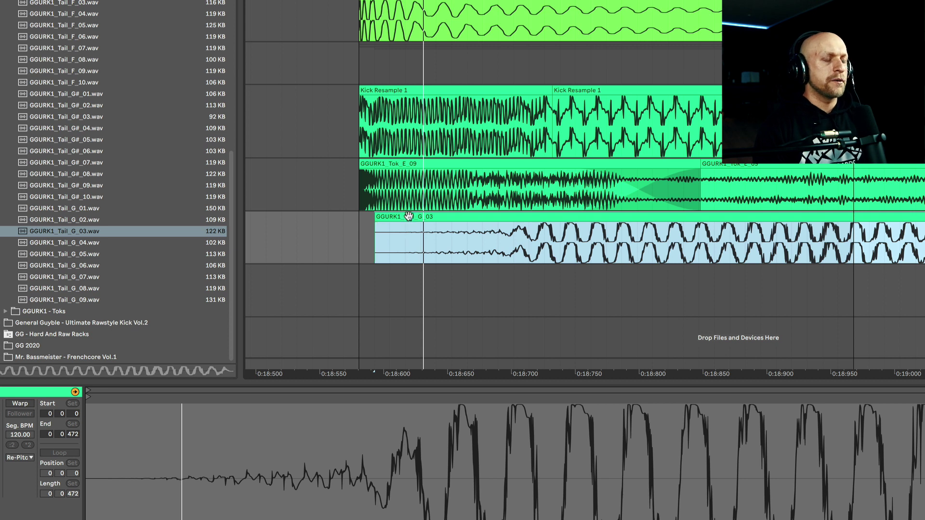
pyautogui.press('Right')
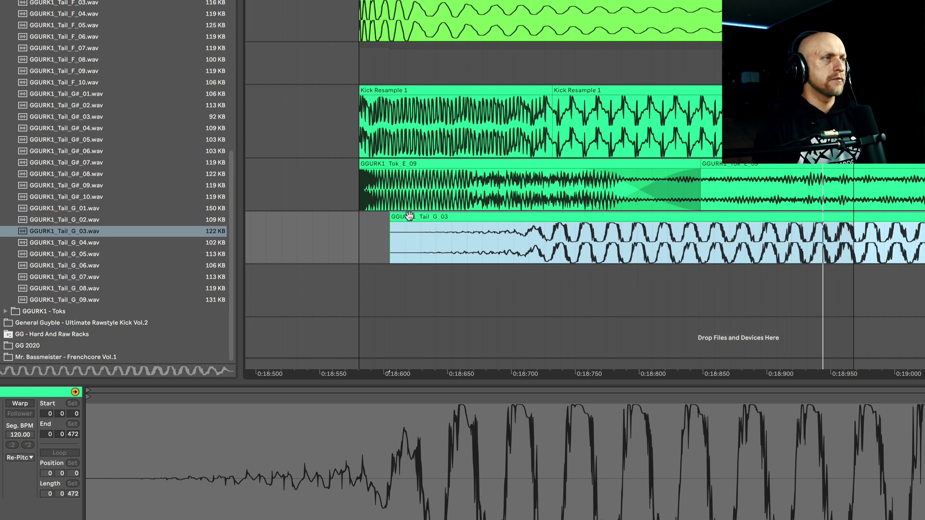
# Trim the quiet opening off the GGURK1_Tail_G_03 clip, fade in its new start, and audition the track in solo.
pyautogui.press('Right')
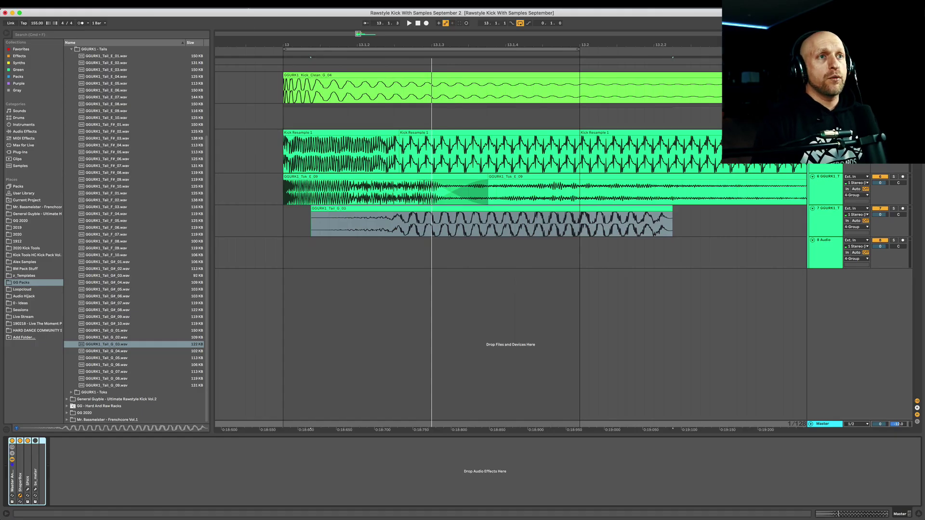
pyautogui.press('space')
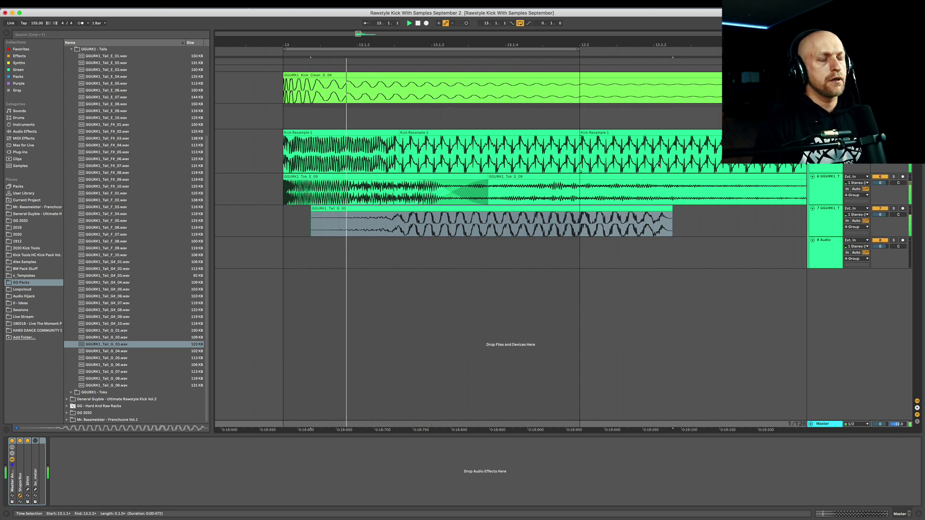
pyautogui.click(826, 192)
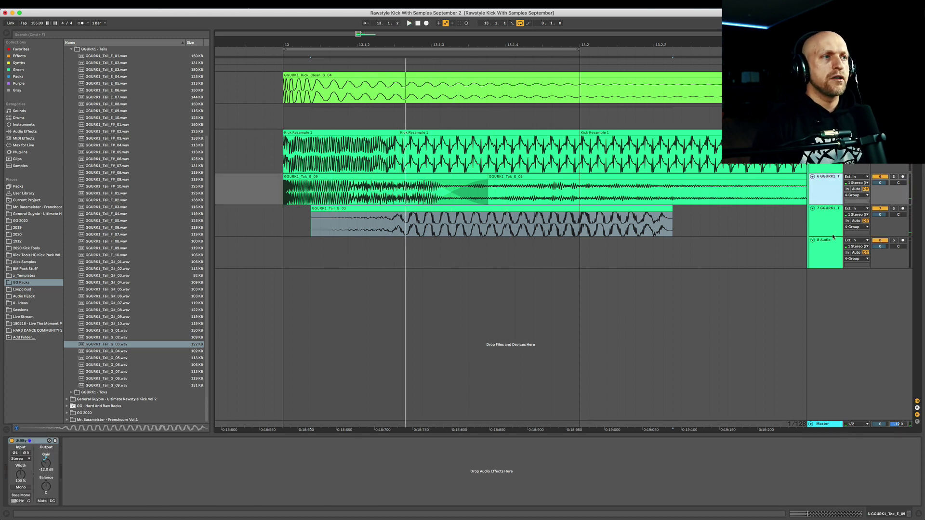
pyautogui.click(834, 223)
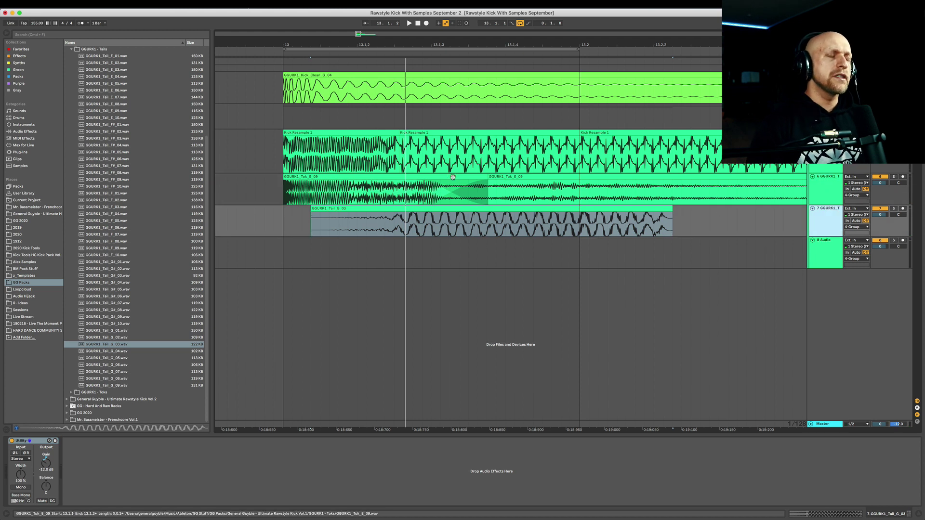
pyautogui.moveTo(312, 218); pyautogui.dragTo(398, 216)
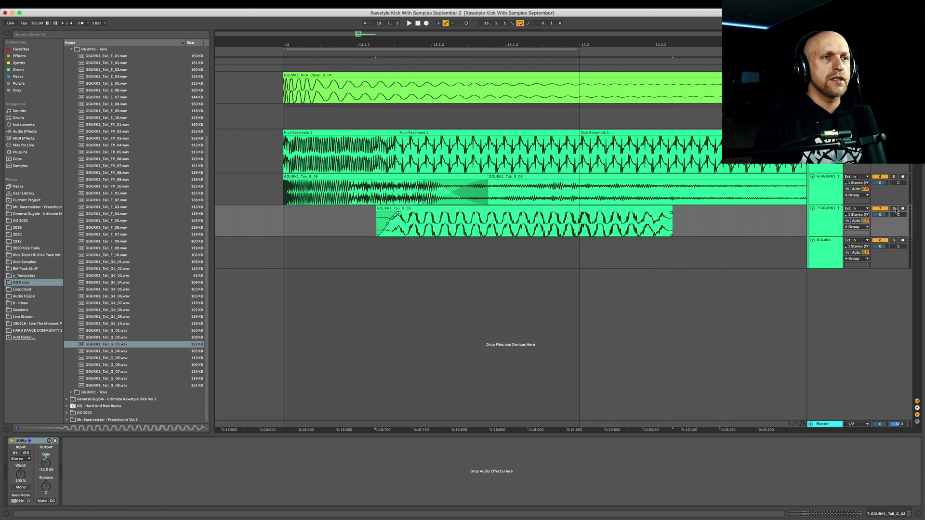
pyautogui.press('space')
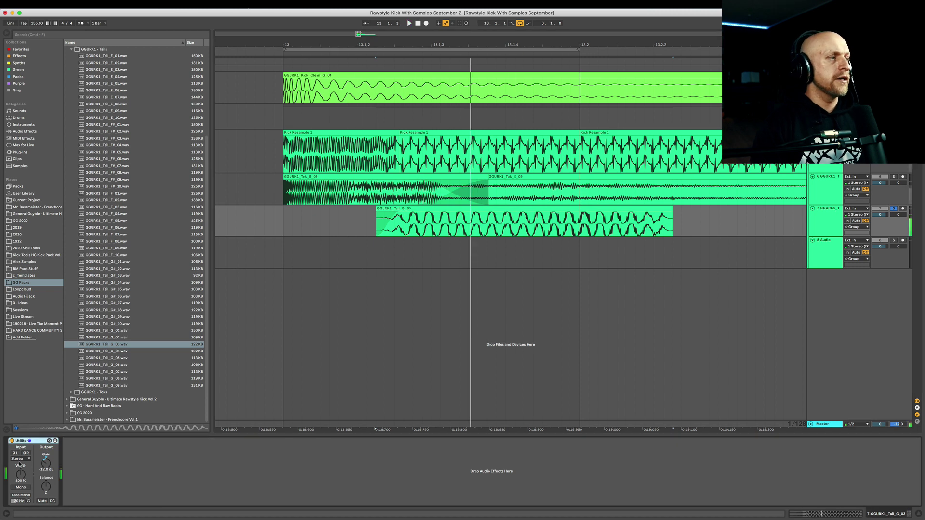
pyautogui.moveTo(18, 481); pyautogui.dragTo(19, 458)
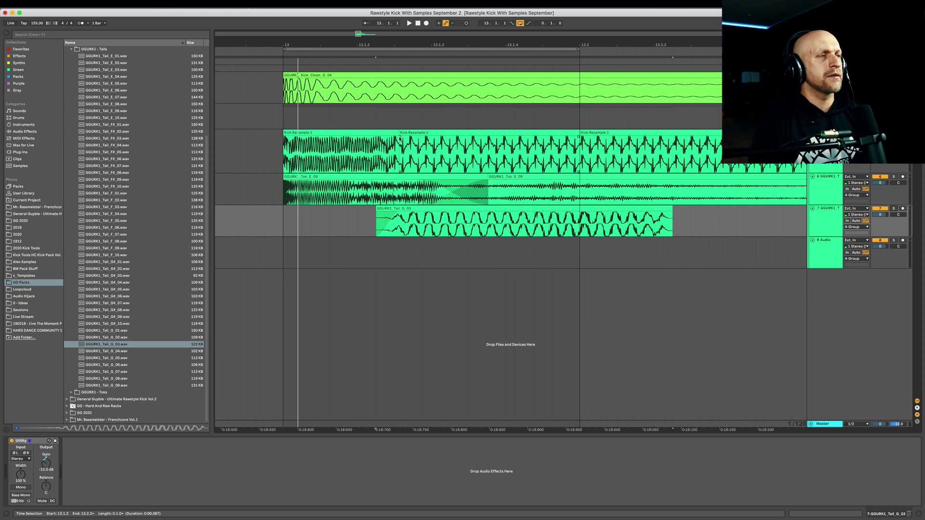
# Fade the first Kick Resample clip out into the second and move the boundary between them slightly later.
pyautogui.moveTo(400, 139); pyautogui.dragTo(364, 143)
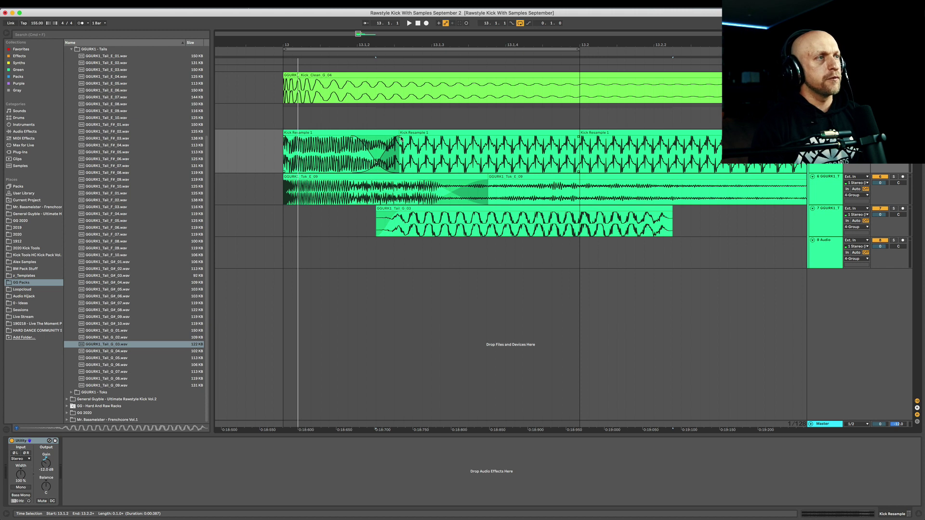
pyautogui.moveTo(400, 138)
pyautogui.mouseDown()
pyautogui.moveTo(430, 141)
pyautogui.moveTo(385, 144)
pyautogui.moveTo(528, 146)
pyautogui.moveTo(433, 150)
pyautogui.moveTo(409, 139)
pyautogui.mouseUp()
pyautogui.press('space')
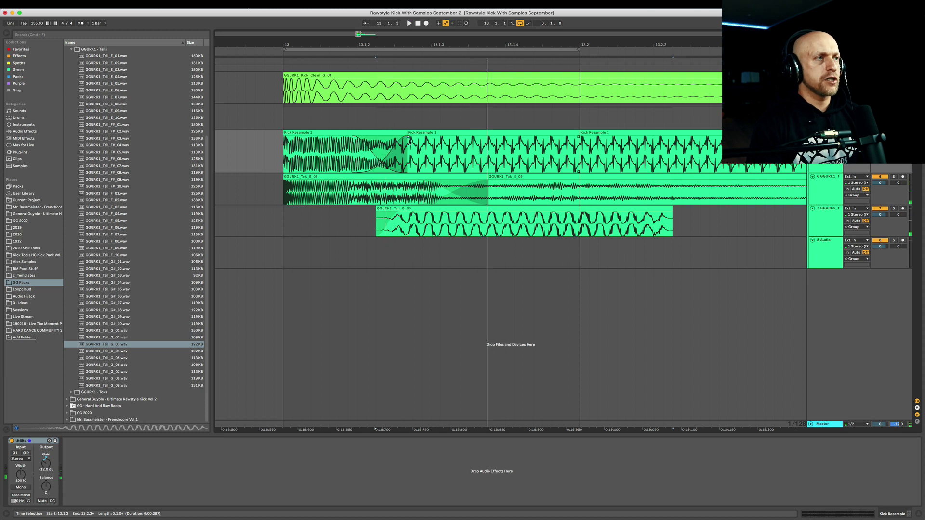
# Copy the first GGURK1_Tok_E_09 clip to the empty track below the tail, reverse it, and trim its start with a fade-in.
pyautogui.moveTo(343, 201); pyautogui.dragTo(530, 260)
pyautogui.click(810, 260)
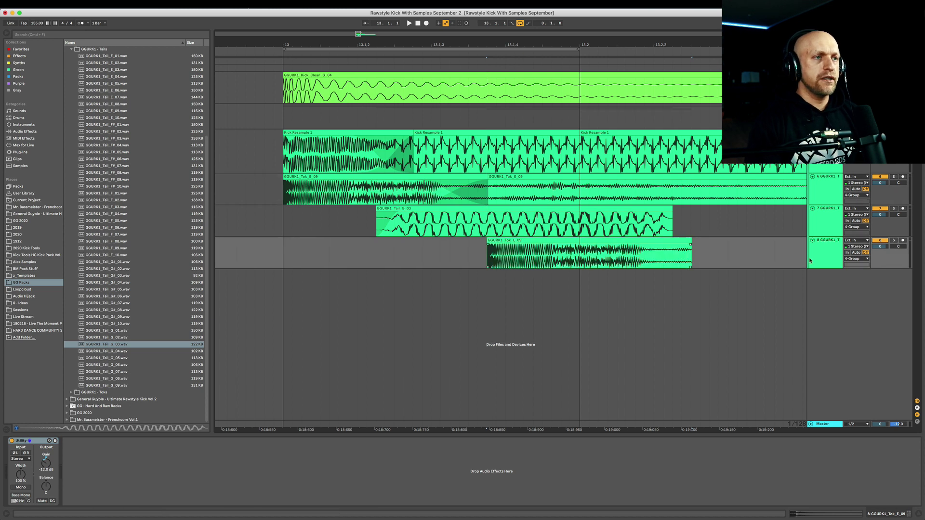
pyautogui.click(494, 237)
pyautogui.press('r')
pyautogui.moveTo(487, 251); pyautogui.dragTo(635, 254)
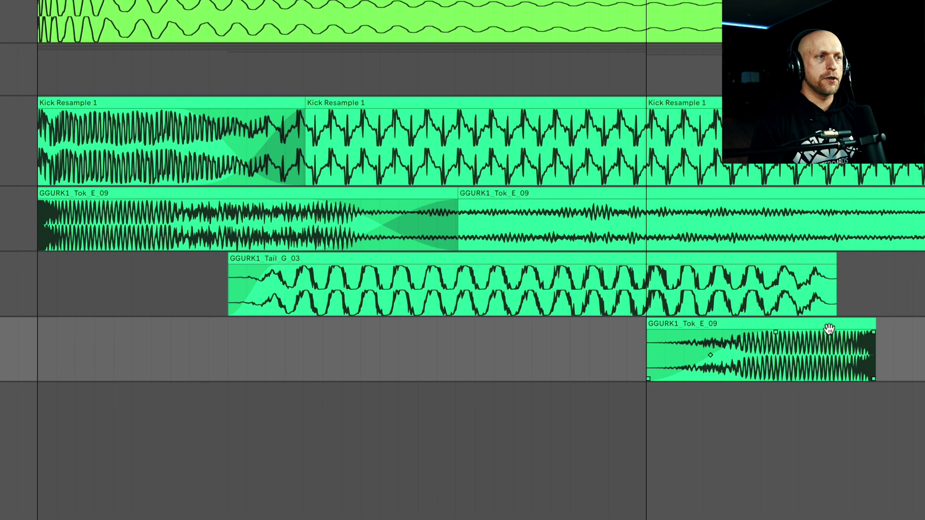
# Nudge the reversed tok clip earlier to start where the upper tok's second part begins, and lengthen its fade-in.
pyautogui.click(669, 244)
pyautogui.press('Left')
pyautogui.press('Left')
pyautogui.press('Left')
pyautogui.press('Left')
pyautogui.press('Left')
pyautogui.press('Left')
pyautogui.press('Left')
pyautogui.press('Left')
pyautogui.press('space')
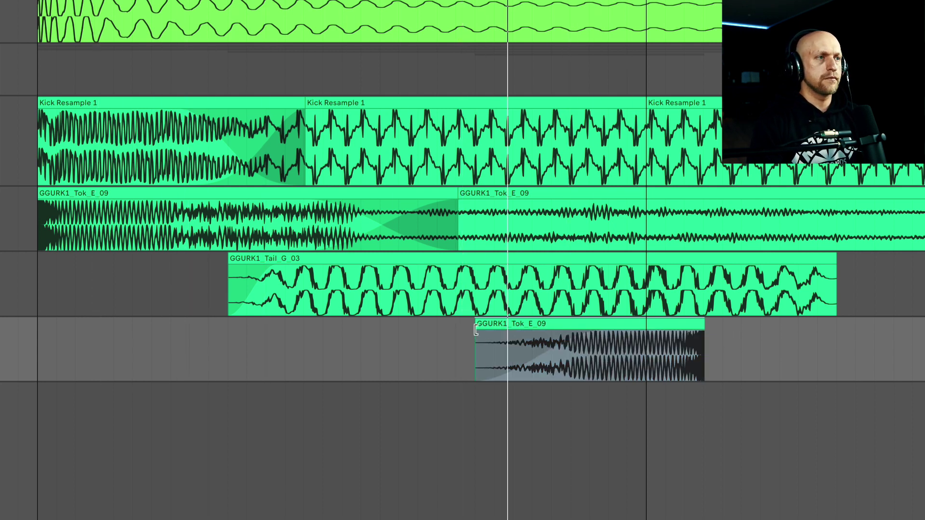
pyautogui.click(504, 326)
pyautogui.press('Left')
pyautogui.press('Left')
pyautogui.press('Left')
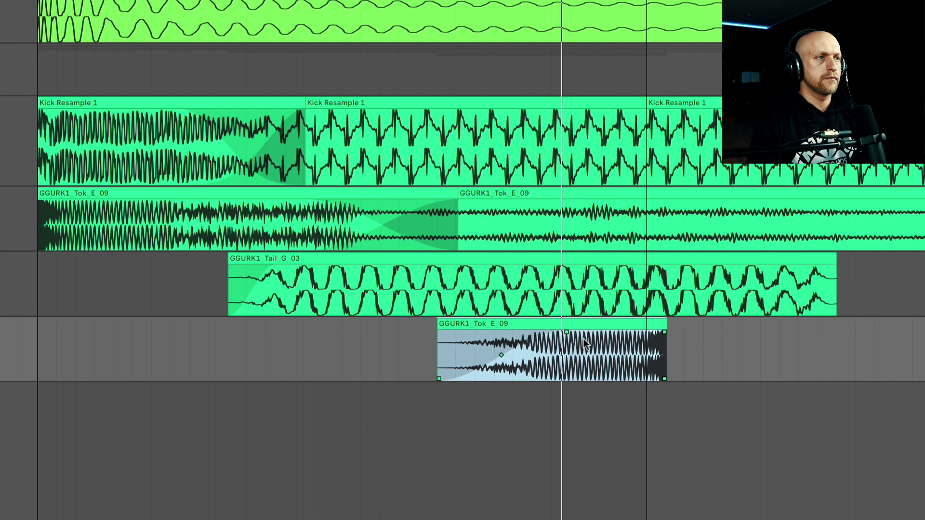
pyautogui.press('Right')
pyautogui.press('Right')
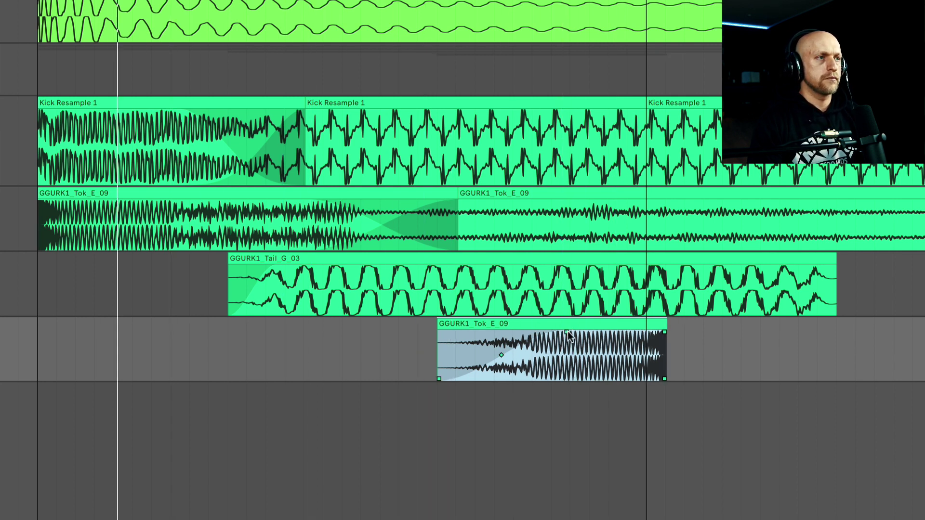
pyautogui.moveTo(583, 333); pyautogui.dragTo(750, 345)
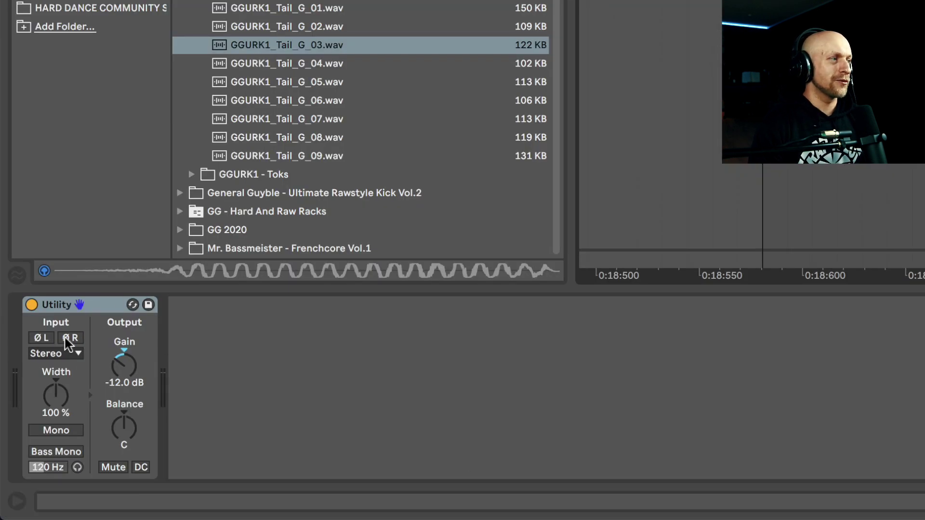
# Invert the right channel's phase in the reversed tok track's Utility and set the track volume to about -2.9 dB.
pyautogui.click(68, 339)
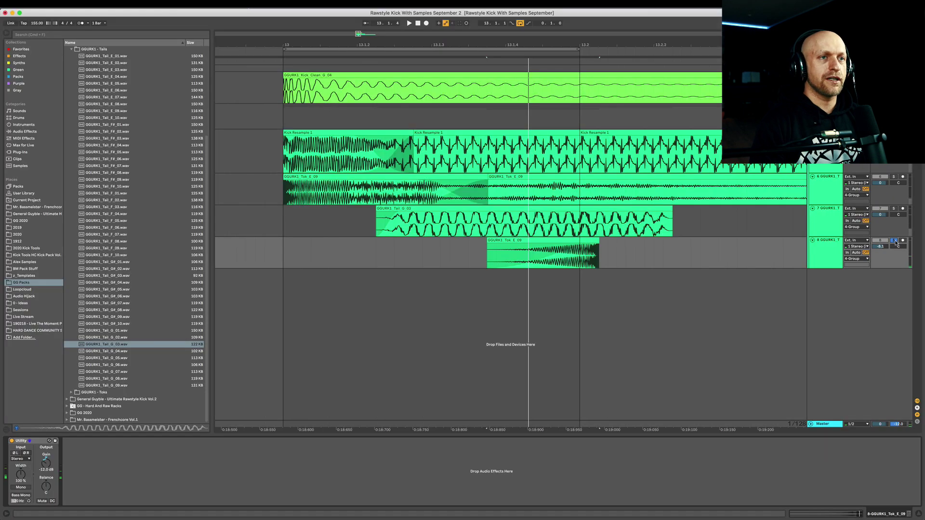
pyautogui.click(27, 453)
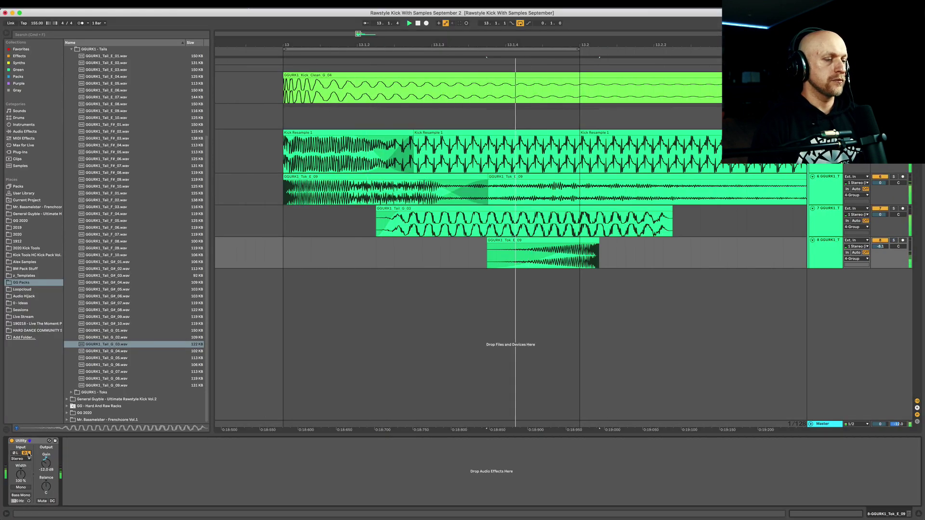
pyautogui.moveTo(882, 248); pyautogui.dragTo(882, 233)
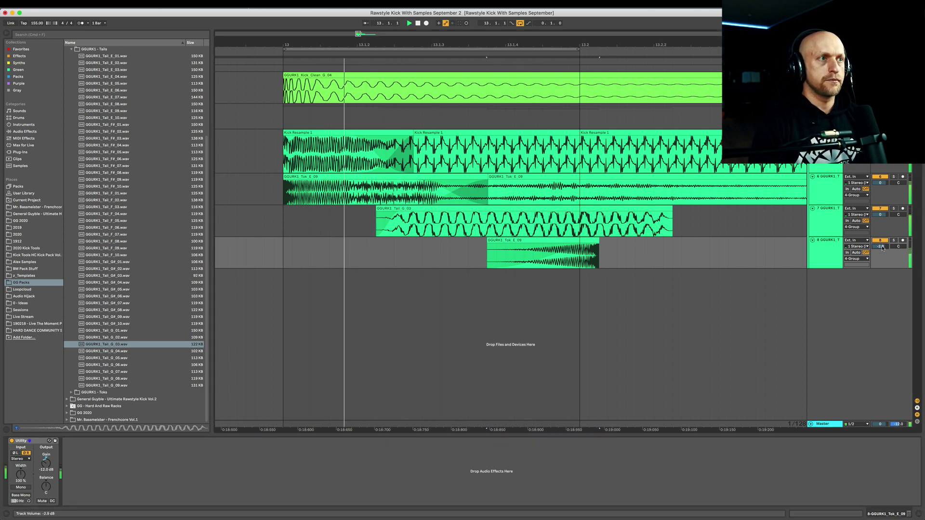
# Move the sample start of the second GGURK1_Tok_E_09 clip part slightly later and play the result.
pyautogui.click(536, 176)
pyautogui.press('space')
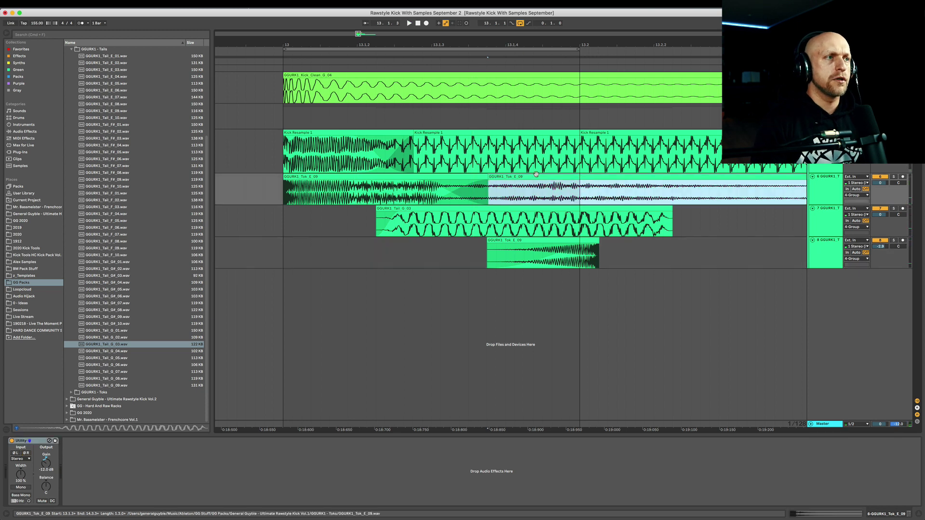
pyautogui.doubleClick(536, 176)
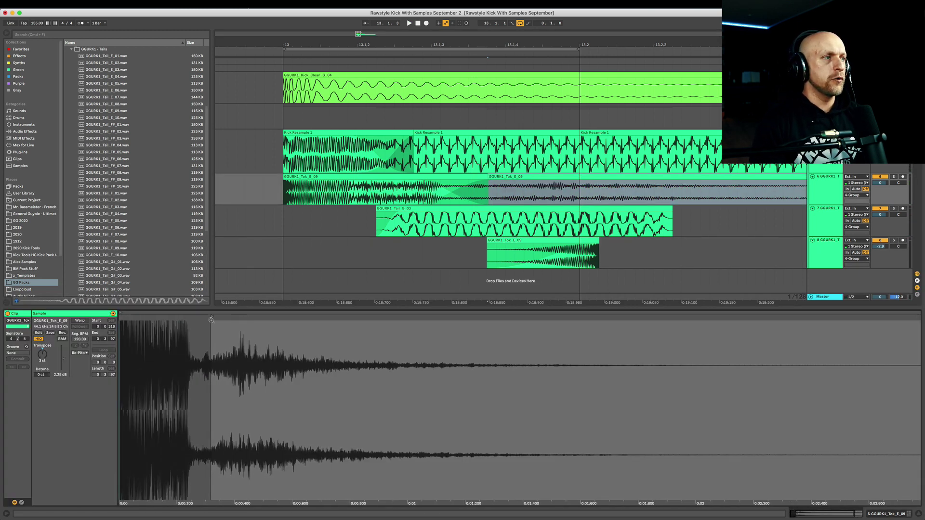
pyautogui.moveTo(211, 317)
pyautogui.mouseDown()
pyautogui.moveTo(299, 313)
pyautogui.moveTo(214, 315)
pyautogui.moveTo(219, 324)
pyautogui.moveTo(207, 316)
pyautogui.moveTo(218, 319)
pyautogui.mouseUp()
pyautogui.press('space')
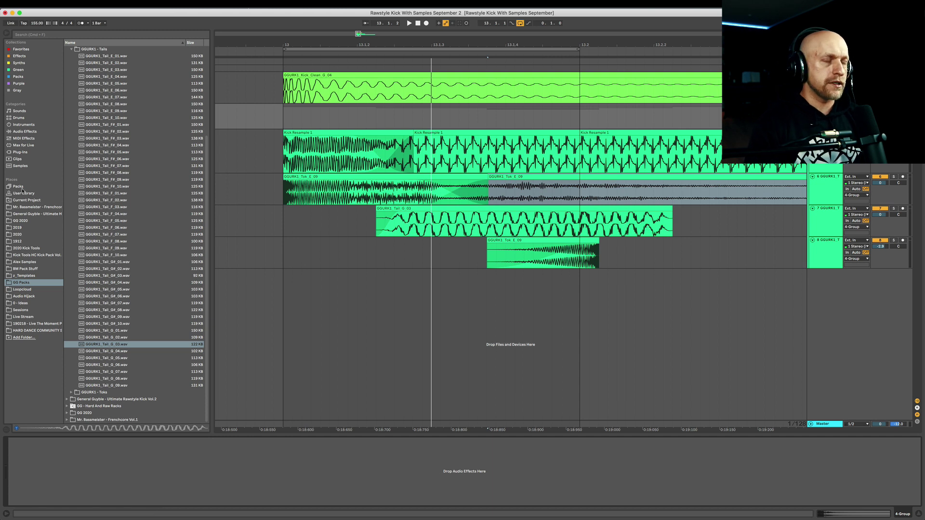
# Add EQ Eight to the kick layer group and boost the lows around 118 Hz and the highs around 10.7 kHz.
pyautogui.press('super+f')
pyautogui.write('eq')
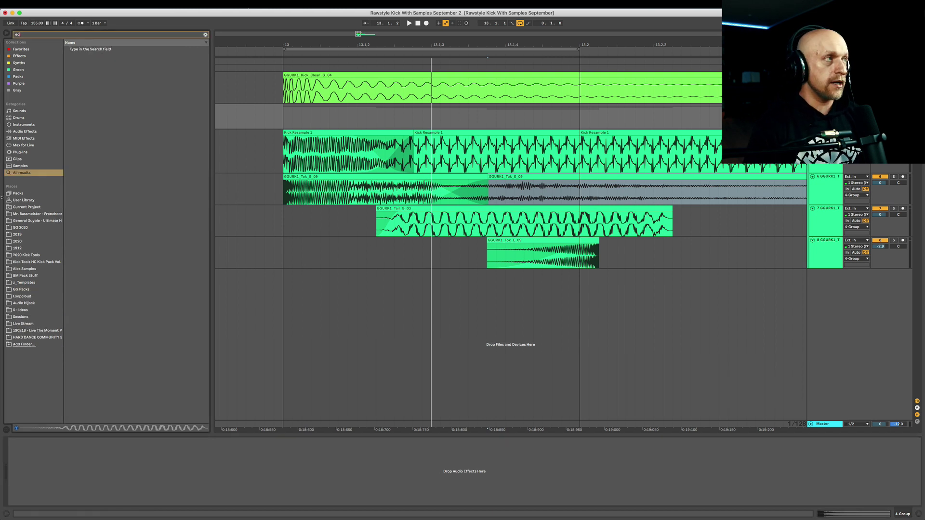
pyautogui.press('Down')
pyautogui.press('Down')
pyautogui.press('Return')
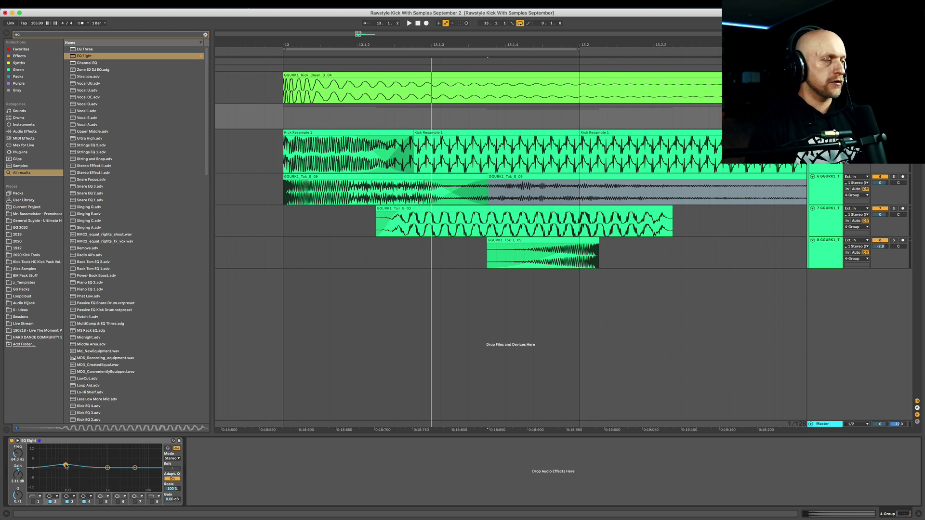
pyautogui.press('space')
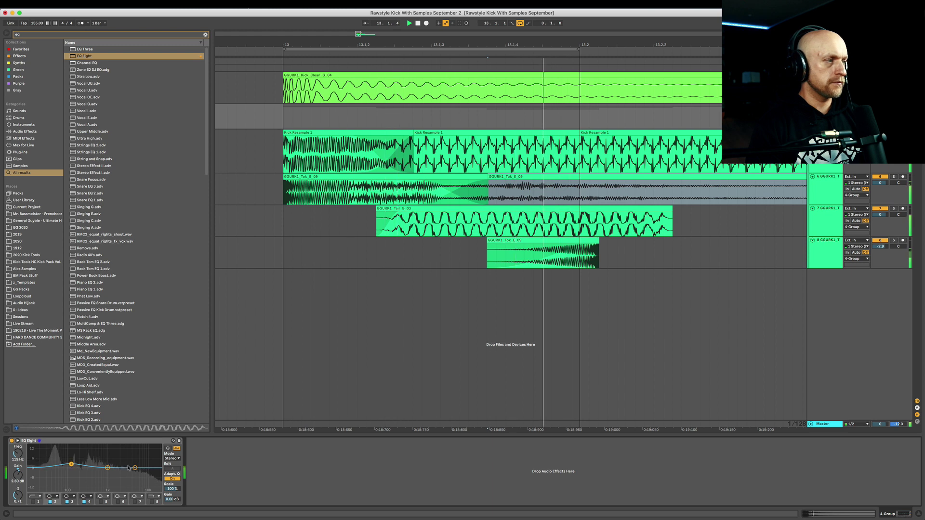
pyautogui.moveTo(108, 468); pyautogui.dragTo(143, 464)
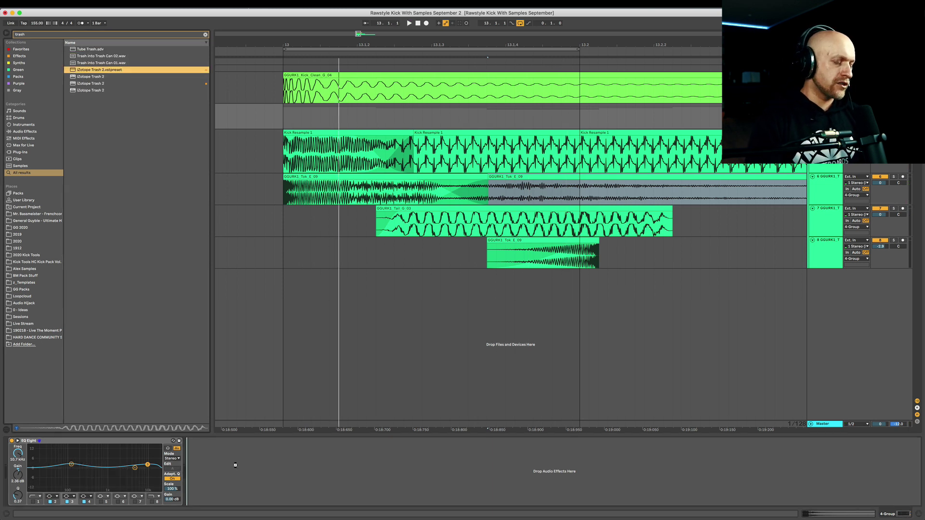
# Add iZotope Trash 2 after the group's EQ Eight and set the Clip Control distortion's drive to 2.2 during playback.
pyautogui.moveTo(233, 466); pyautogui.dragTo(241, 463)
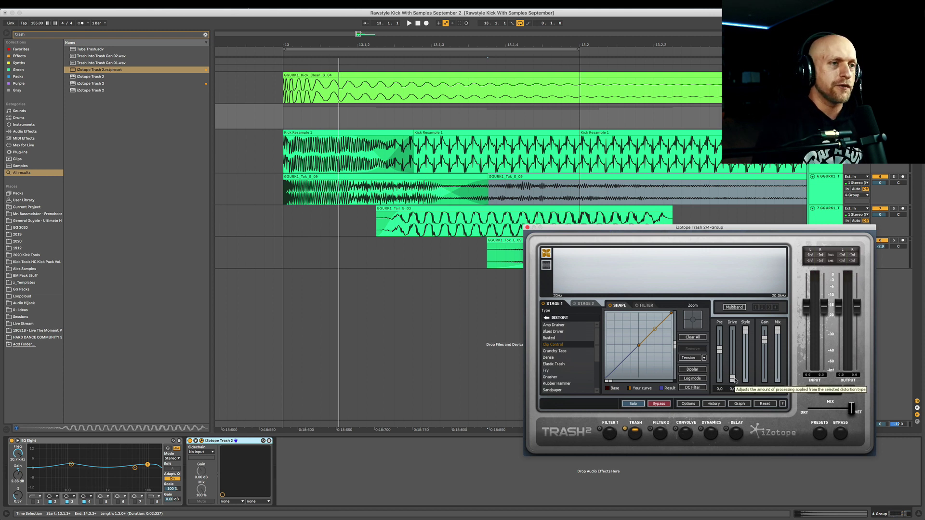
pyautogui.press('space')
pyautogui.moveTo(736, 380); pyautogui.dragTo(736, 369)
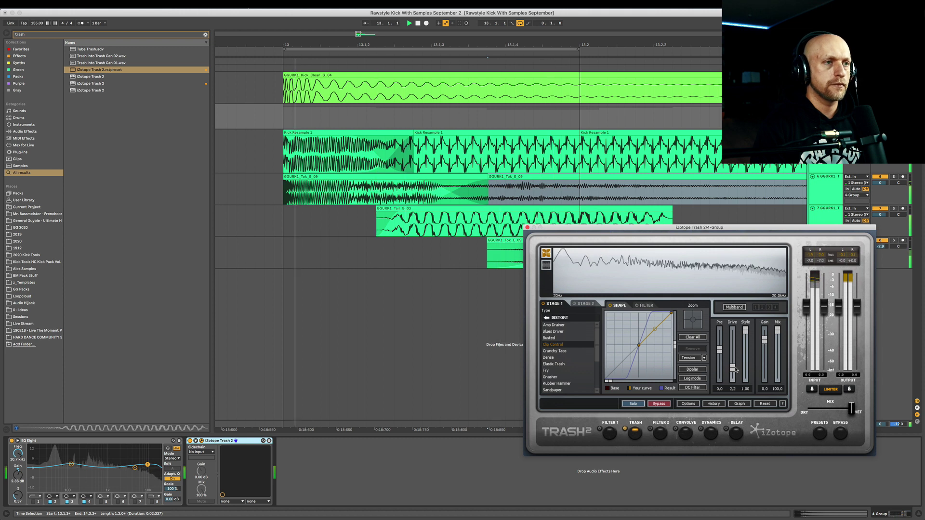
pyautogui.click(507, 176)
pyautogui.press('space')
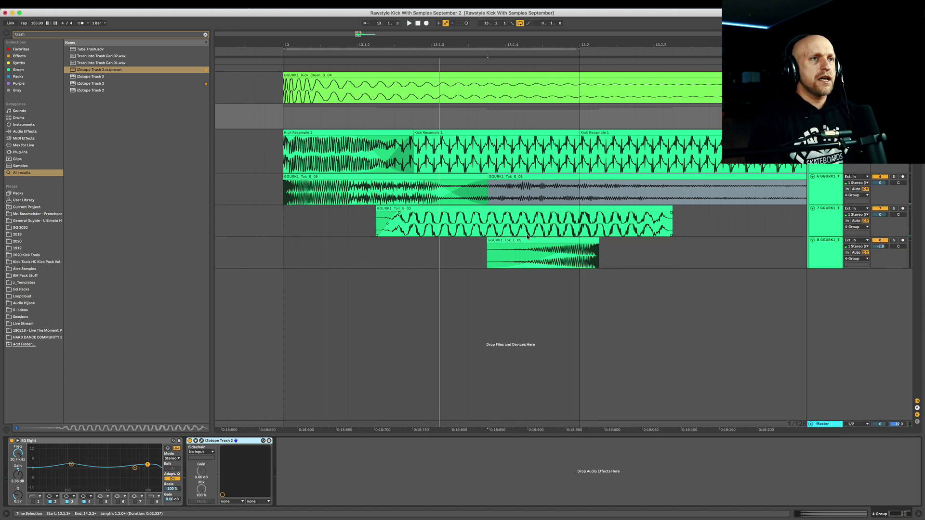
# Record the layered kick onto the RESAMPLING track from bar 13 with looping turned off.
pyautogui.press('Up')
pyautogui.press('Up')
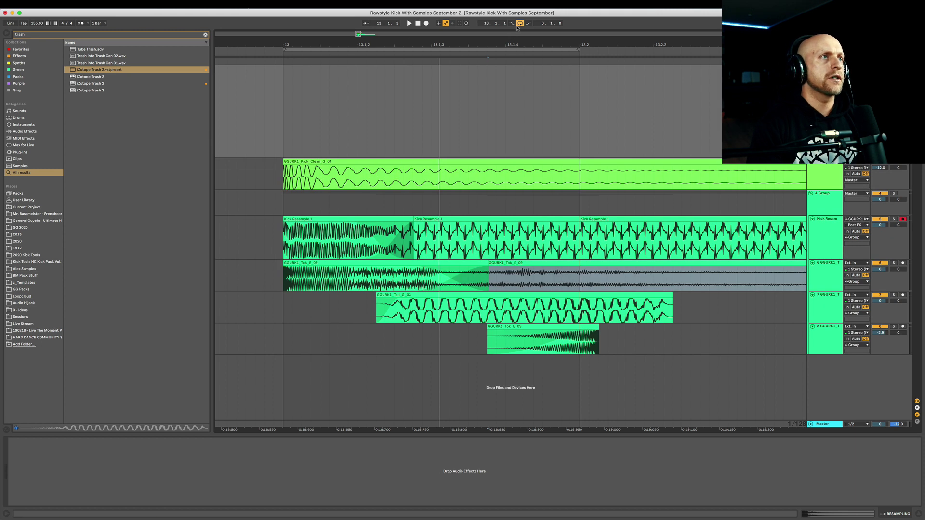
pyautogui.click(285, 95)
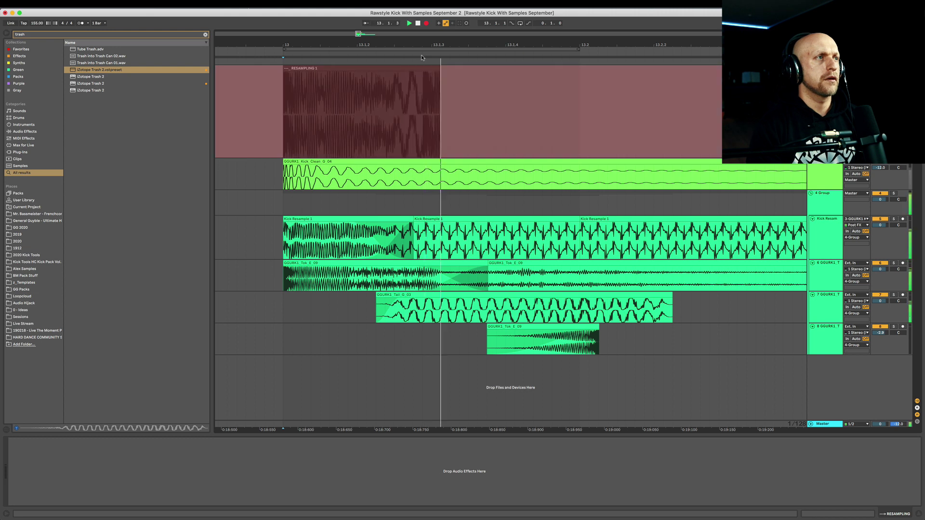
pyautogui.press('space')
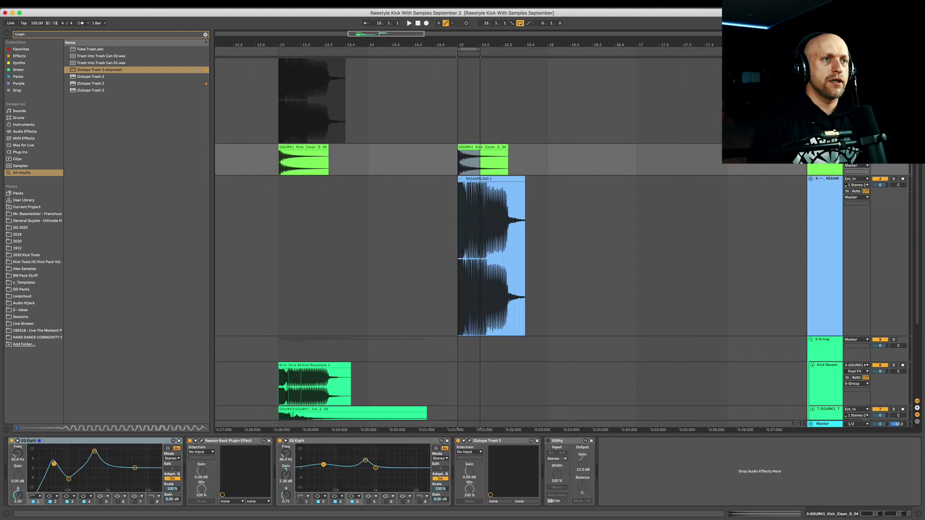
# Play the resampled kick at bar 15 in solo and examine its waveform up close.
pyautogui.press('space')
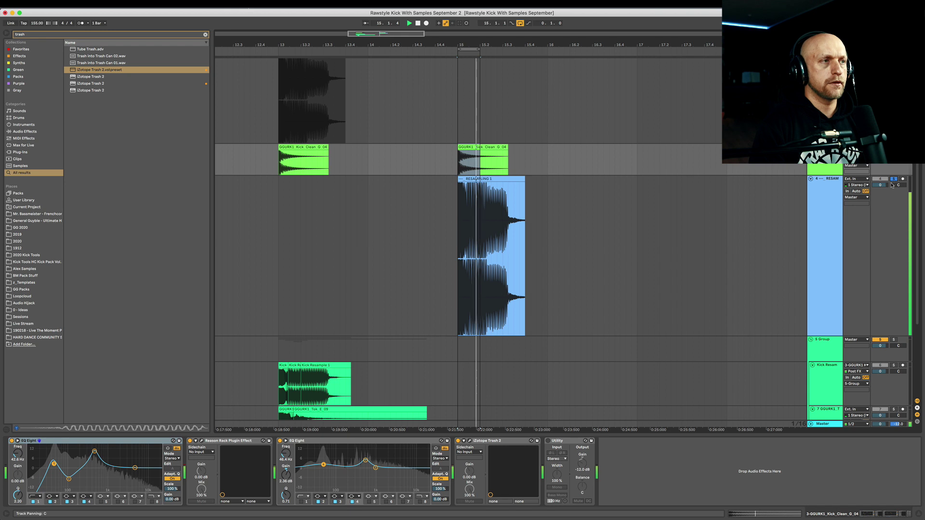
pyautogui.moveTo(462, 47); pyautogui.dragTo(439, 159)
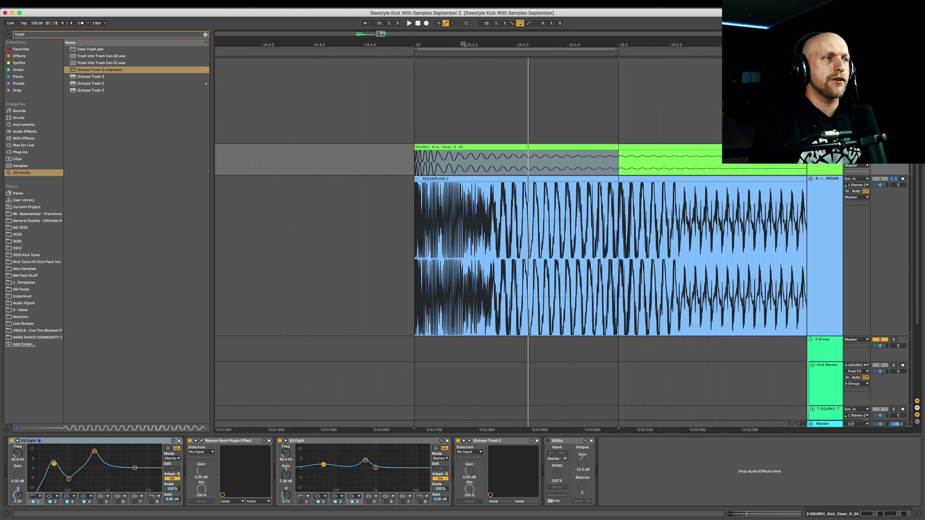